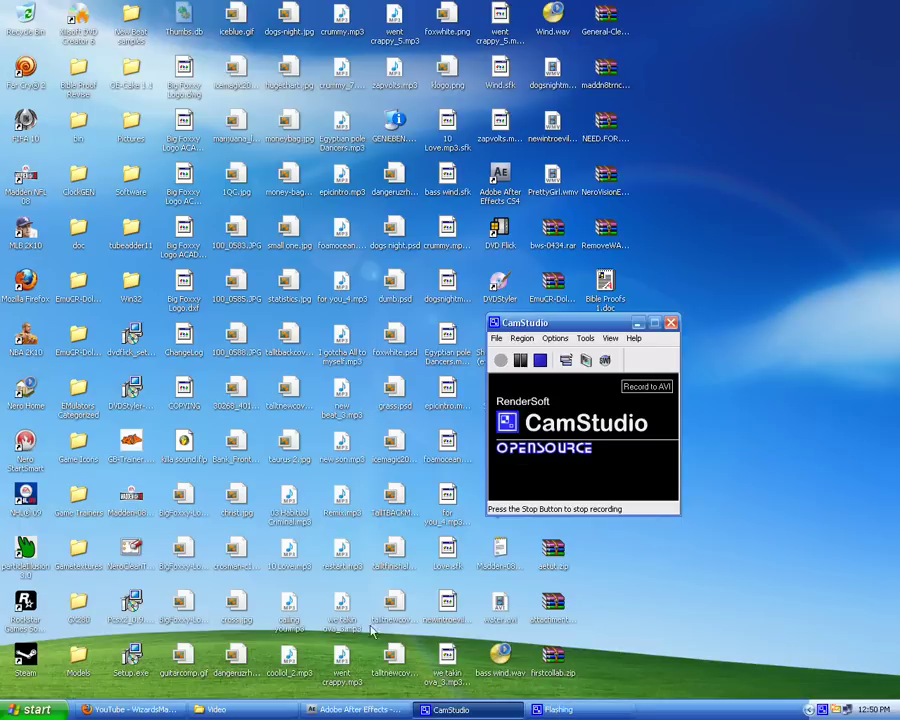
Add a Royal Blue solid layer (Royal Blue Solid 1) filling Comp 1
{"action": "left_click", "coordinate": [355, 709]}
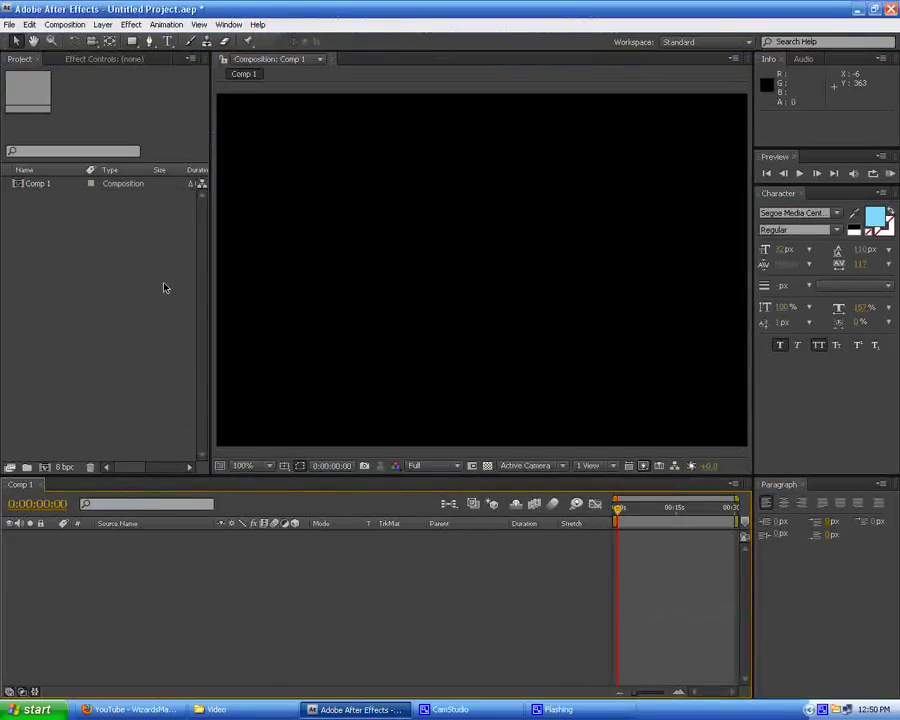
{"action": "right_click", "coordinate": [184, 566]}
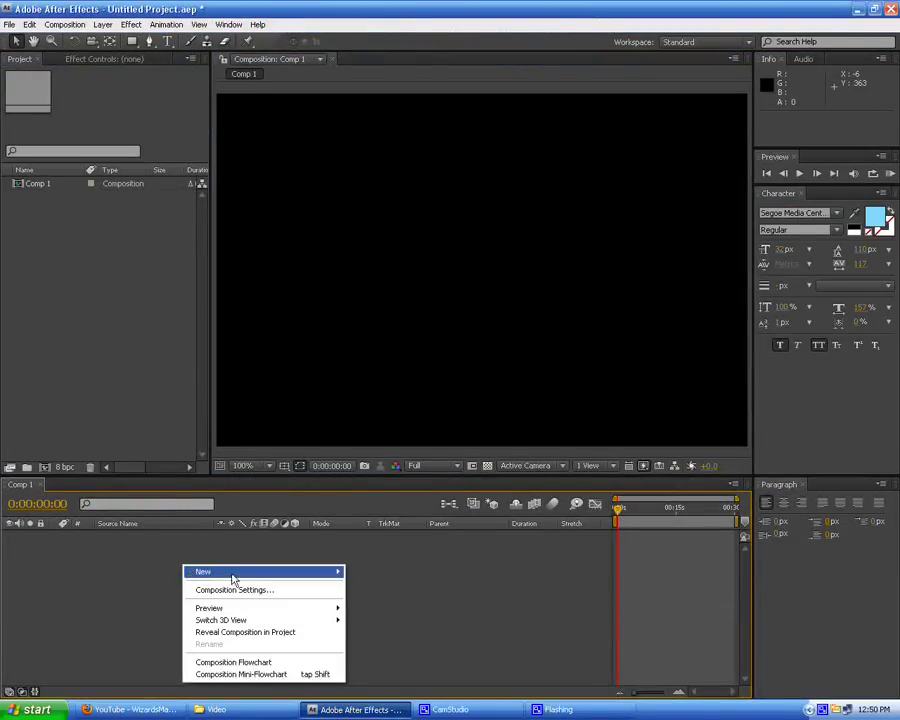
{"action": "mouse_move", "coordinate": [300, 572]}
{"action": "left_click", "coordinate": [393, 603]}
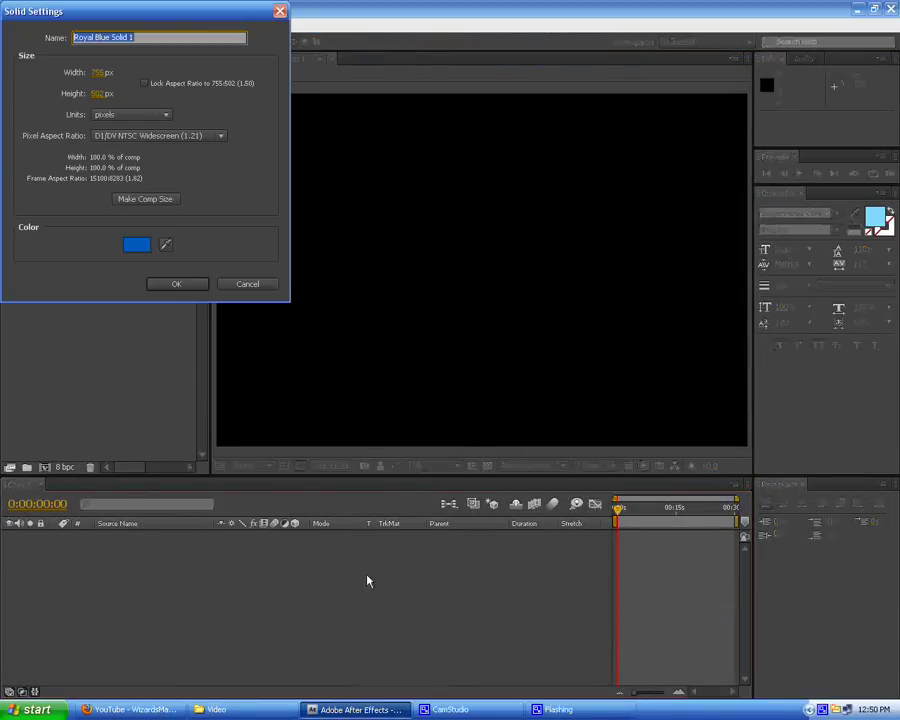
{"action": "left_click", "coordinate": [190, 286]}
Add a new text layer reading SIMPLE TUTORIALS
{"action": "right_click", "coordinate": [205, 589]}
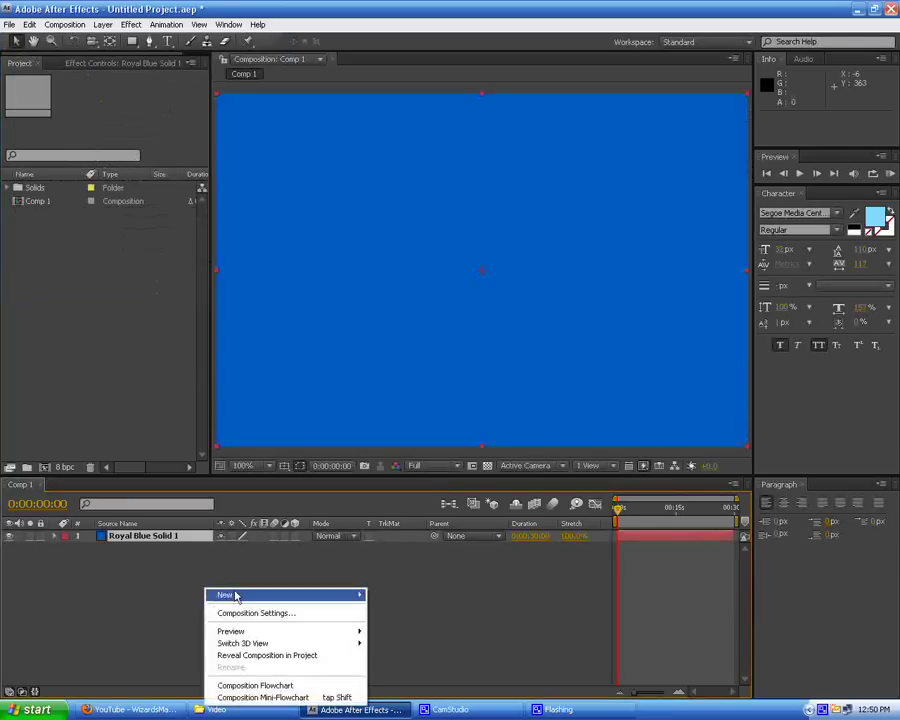
{"action": "mouse_move", "coordinate": [236, 597]}
{"action": "left_click", "coordinate": [386, 612]}
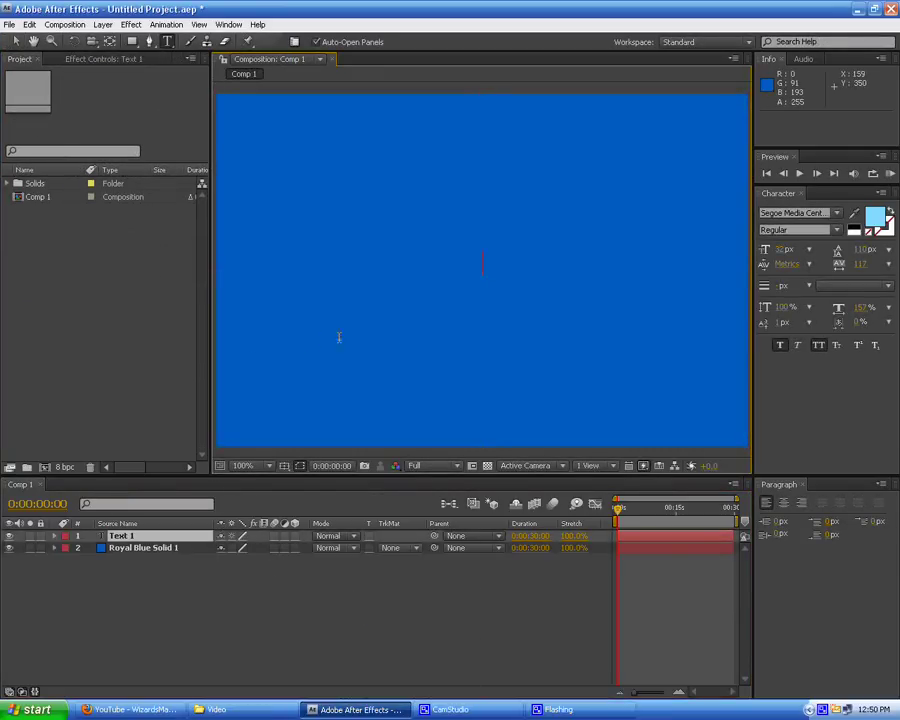
{"action": "type", "text": "SI"}
{"action": "type", "text": "MN"}
{"action": "key", "text": "BackSpace"}
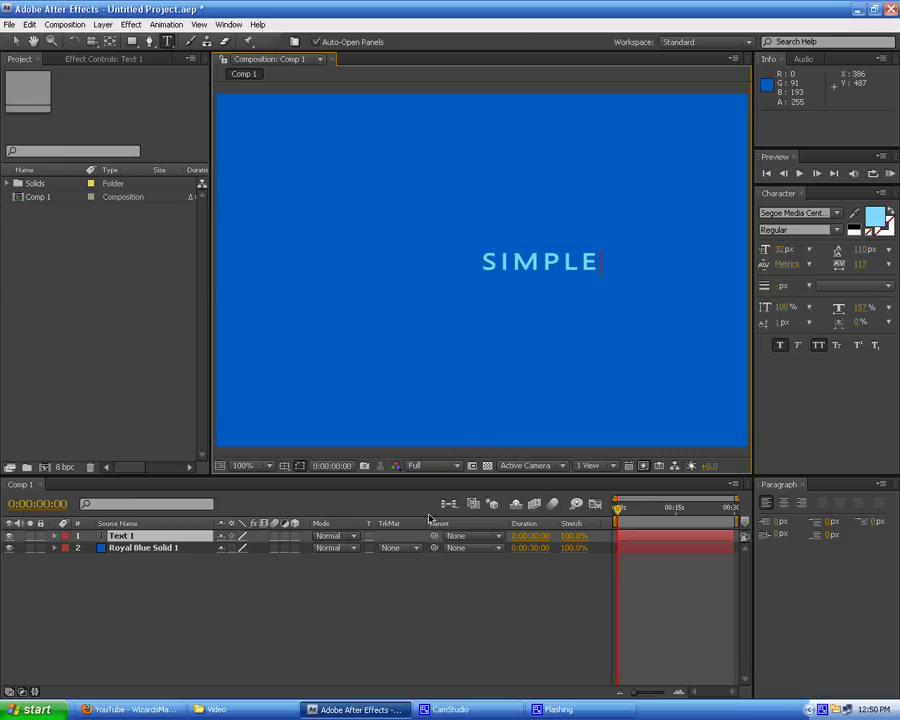
{"action": "type", "text": "UTORIA"}
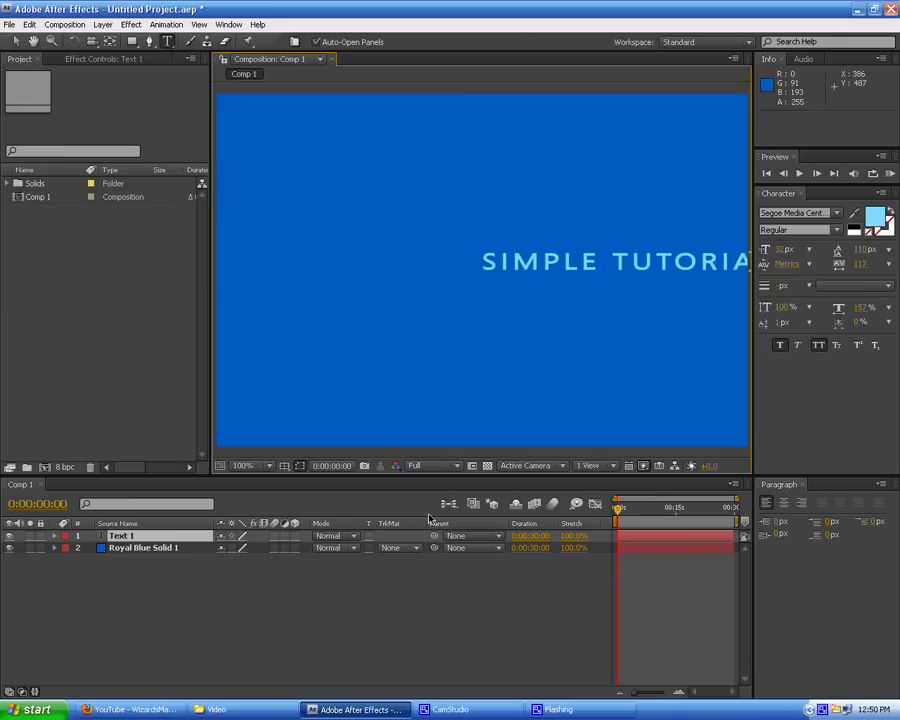
Centre the SIMPLE TUTORIALS title across the middle of the blue background
{"action": "left_click", "coordinate": [15, 41]}
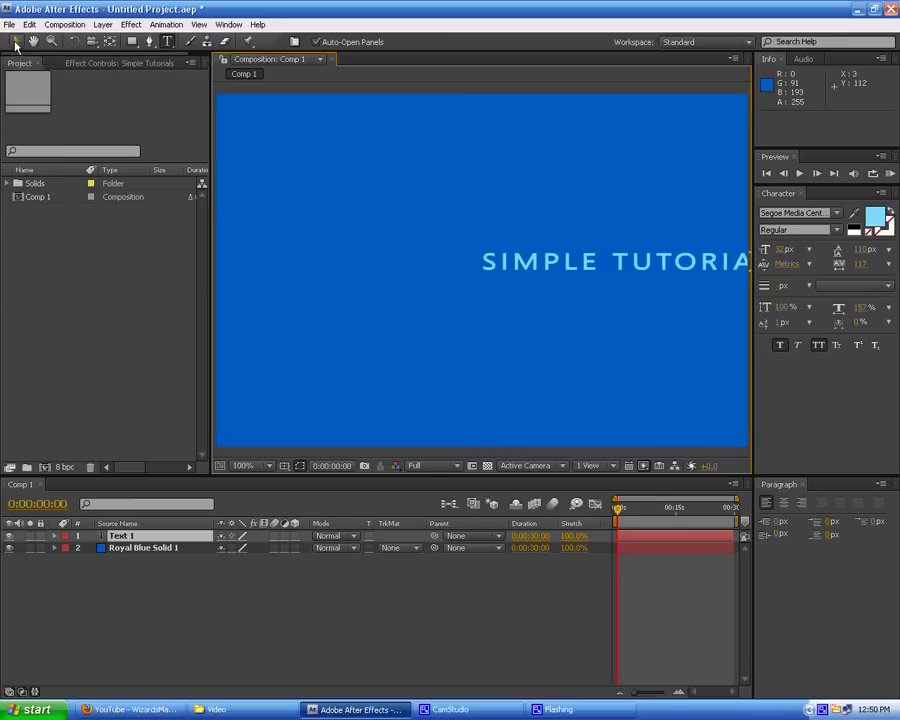
{"action": "mouse_move", "coordinate": [740, 264]}
{"action": "left_mouse_down"}
{"action": "mouse_move", "coordinate": [620, 268]}
{"action": "mouse_move", "coordinate": [622, 278]}
{"action": "mouse_move", "coordinate": [607, 281]}
{"action": "mouse_move", "coordinate": [703, 245]}
{"action": "mouse_move", "coordinate": [723, 224]}
{"action": "left_mouse_up"}
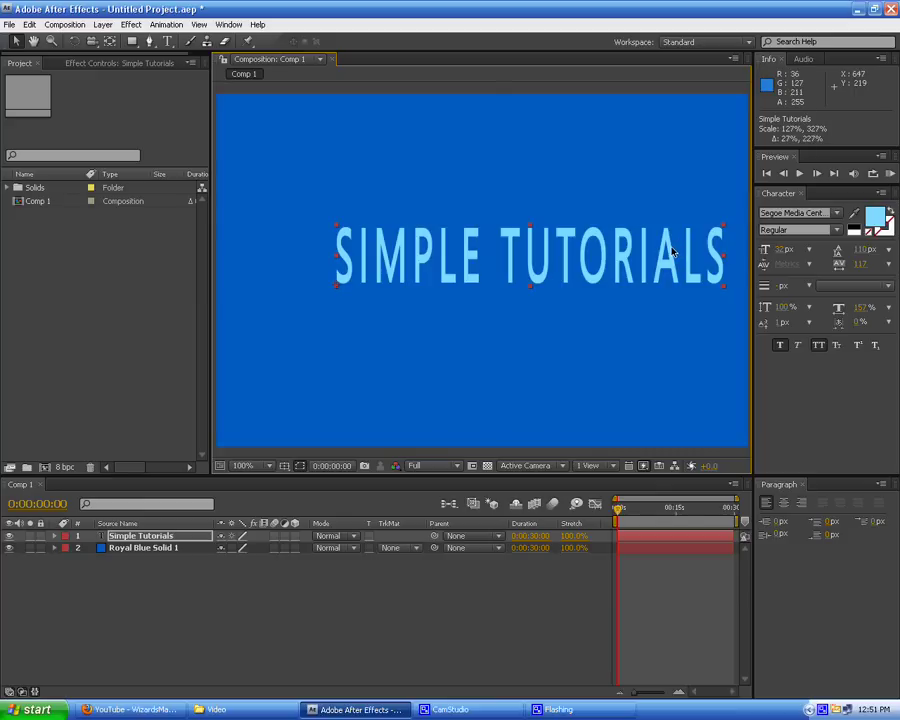
{"action": "left_click_drag", "start_coordinate": [672, 252], "coordinate": [628, 278]}
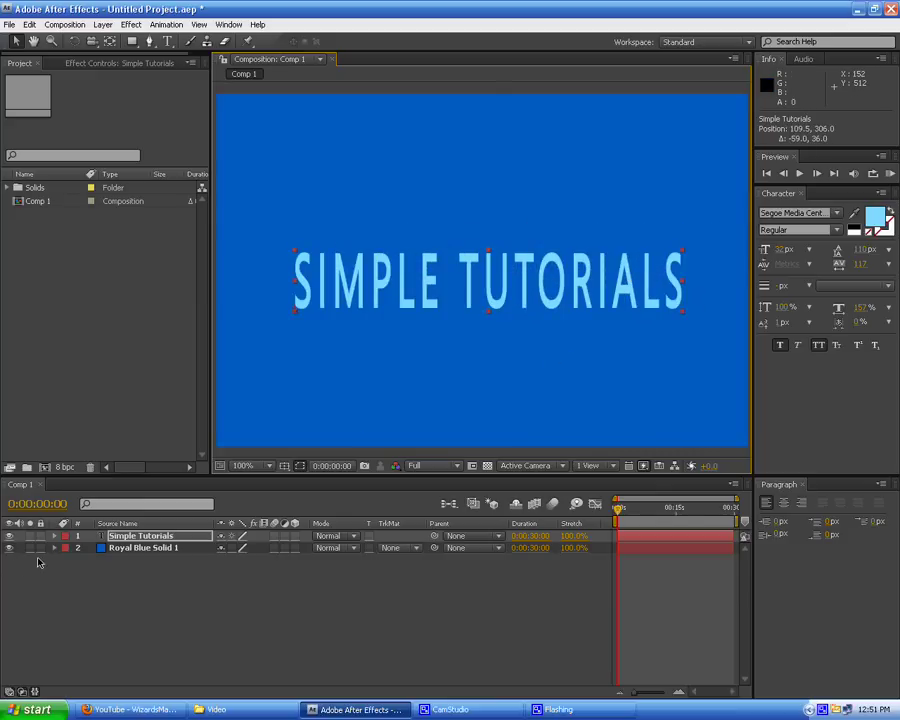
Open and close Composition Settings unchanged, then add and delete an empty text layer
{"action": "right_click", "coordinate": [237, 622]}
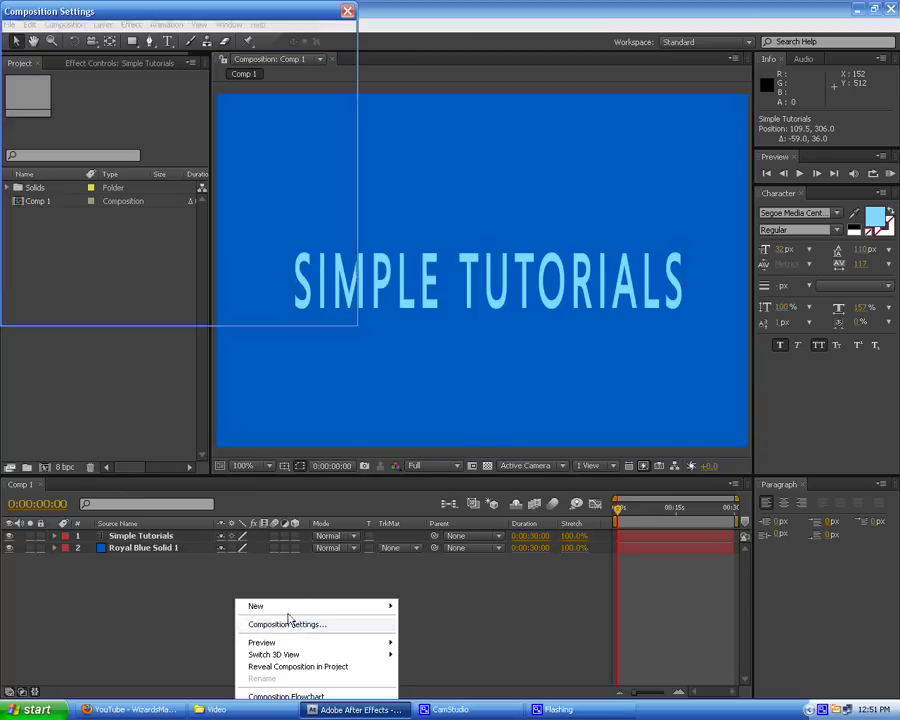
{"action": "left_click", "coordinate": [287, 619]}
{"action": "left_click", "coordinate": [319, 309]}
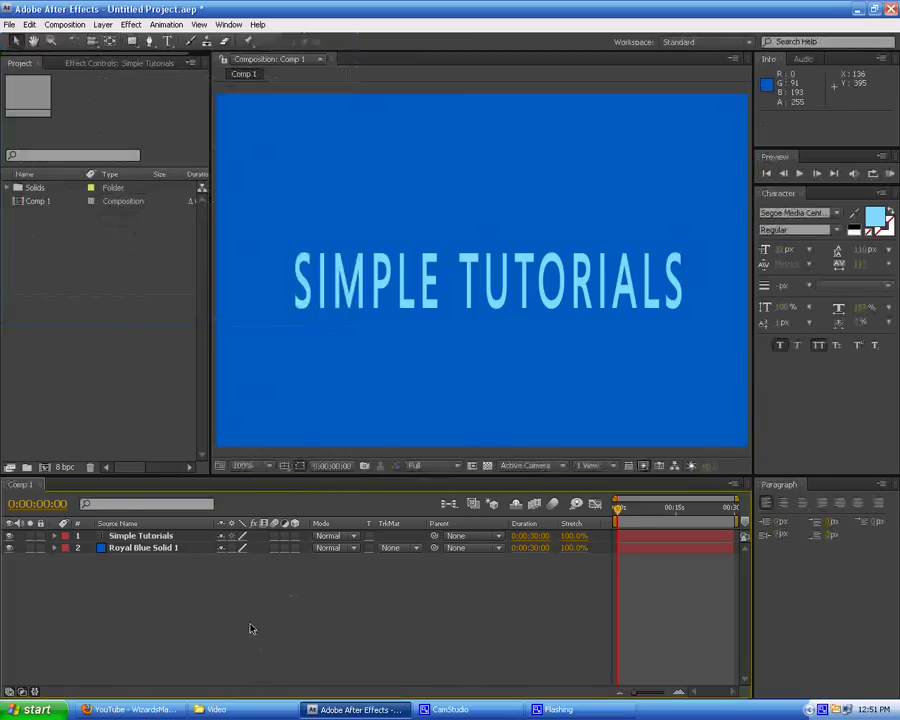
{"action": "right_click", "coordinate": [250, 626]}
{"action": "mouse_move", "coordinate": [314, 606]}
{"action": "left_click", "coordinate": [460, 624]}
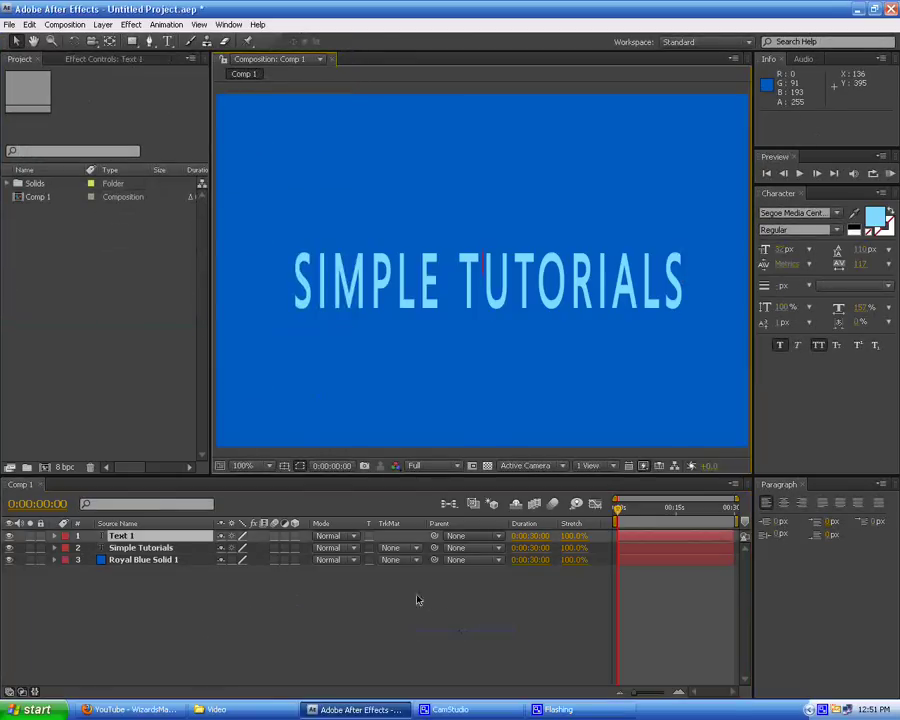
{"action": "left_click", "coordinate": [172, 540]}
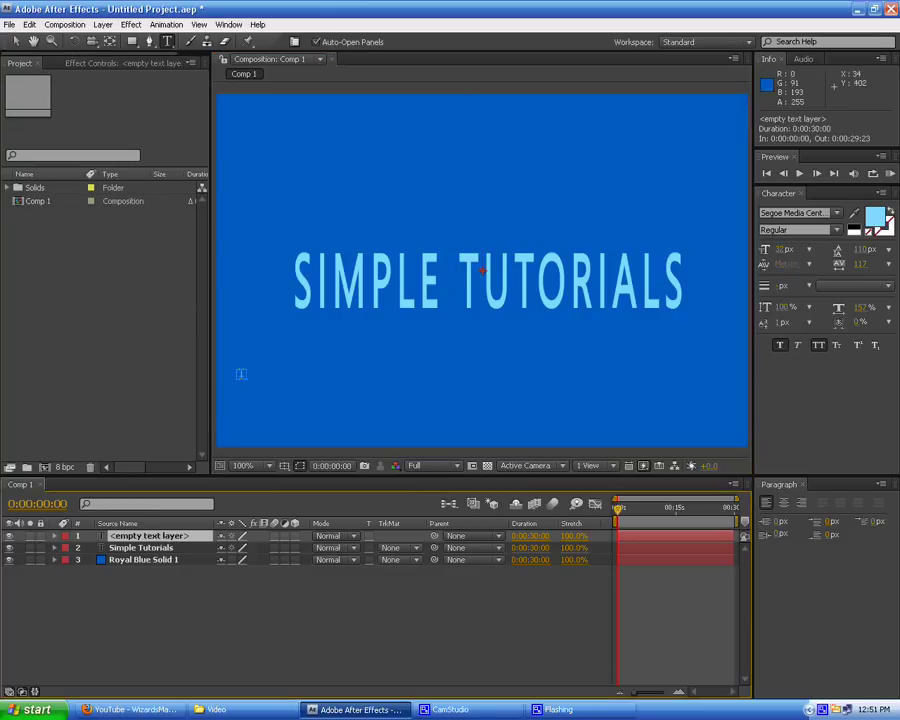
{"action": "left_click", "coordinate": [169, 104]}
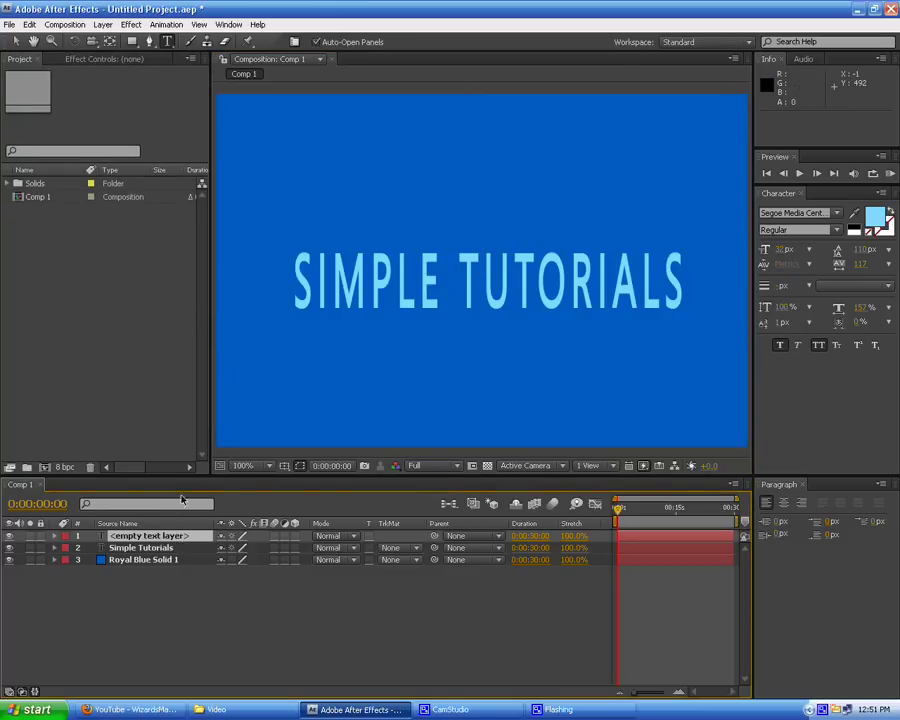
Create BALL ACTION text at the bottom-left of the frame, then select the Simple Tutorials layer
{"action": "left_click", "coordinate": [364, 171]}
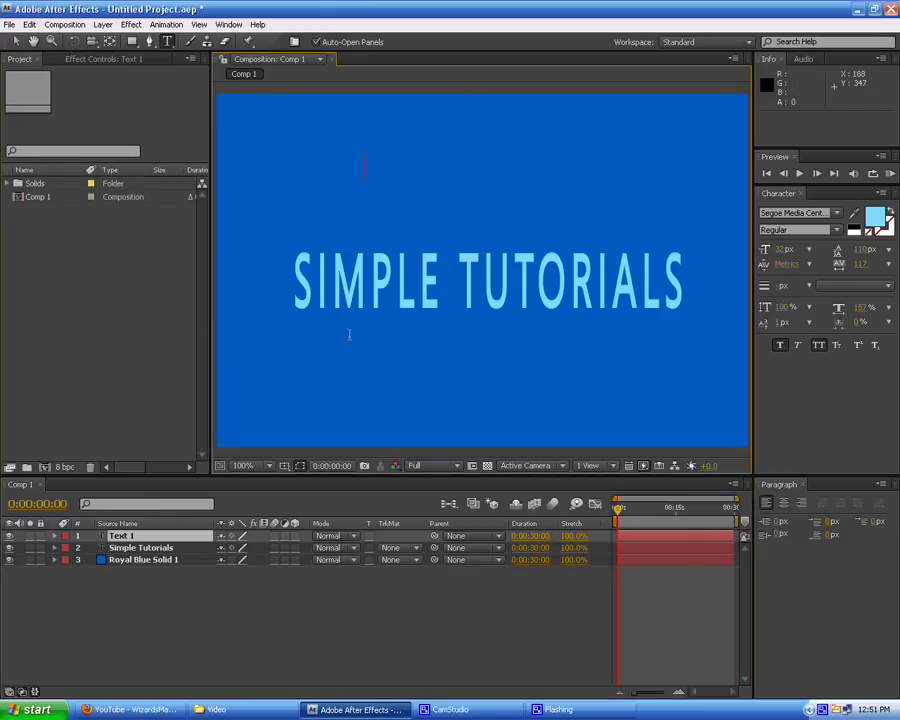
{"action": "type", "text": "BALL AC"}
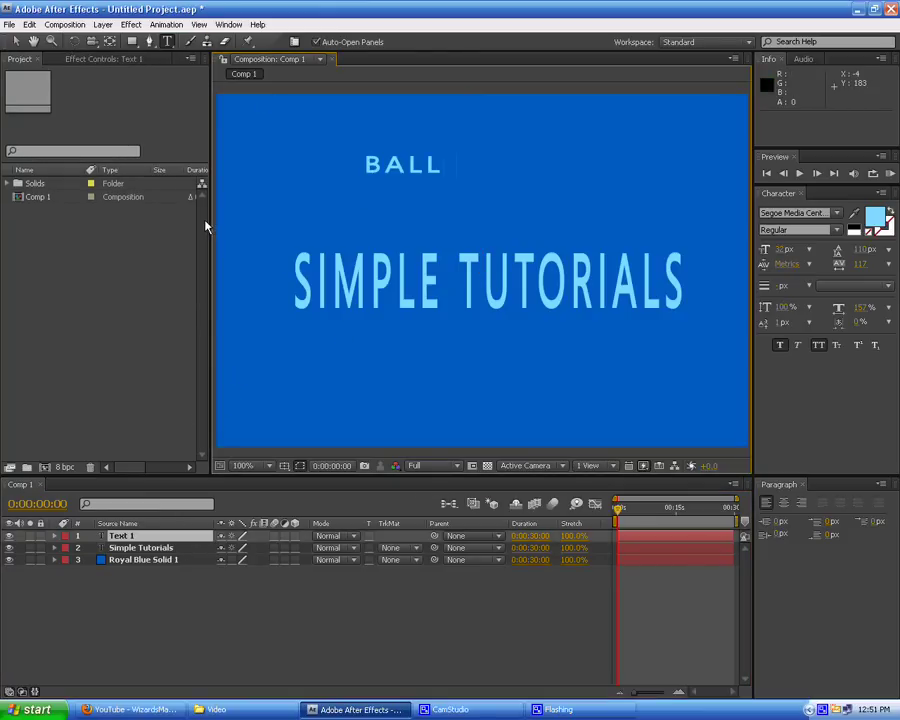
{"action": "type", "text": "TION"}
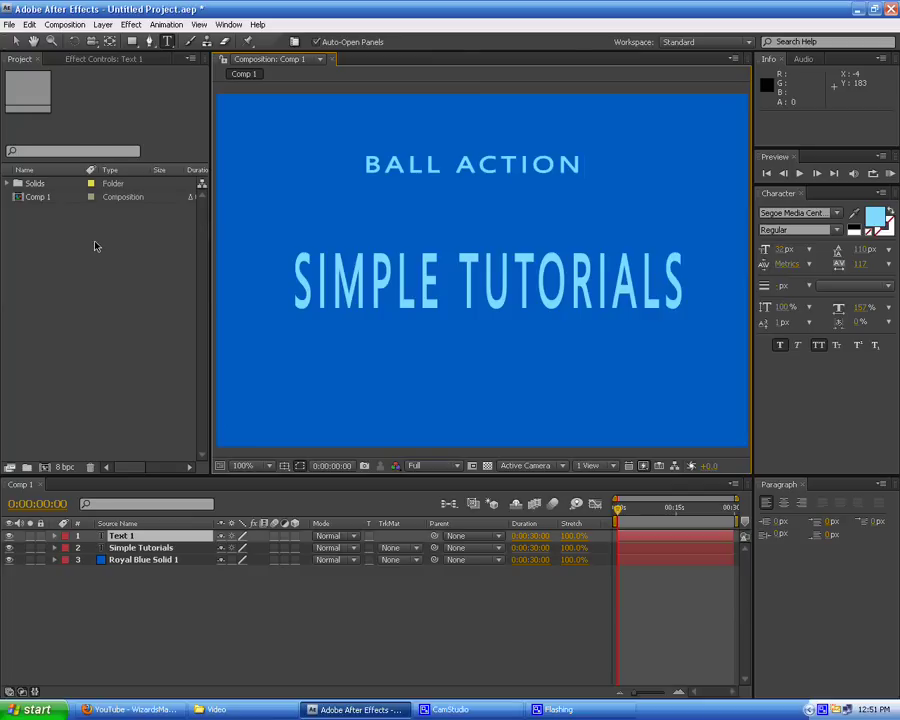
{"action": "left_click", "coordinate": [15, 41]}
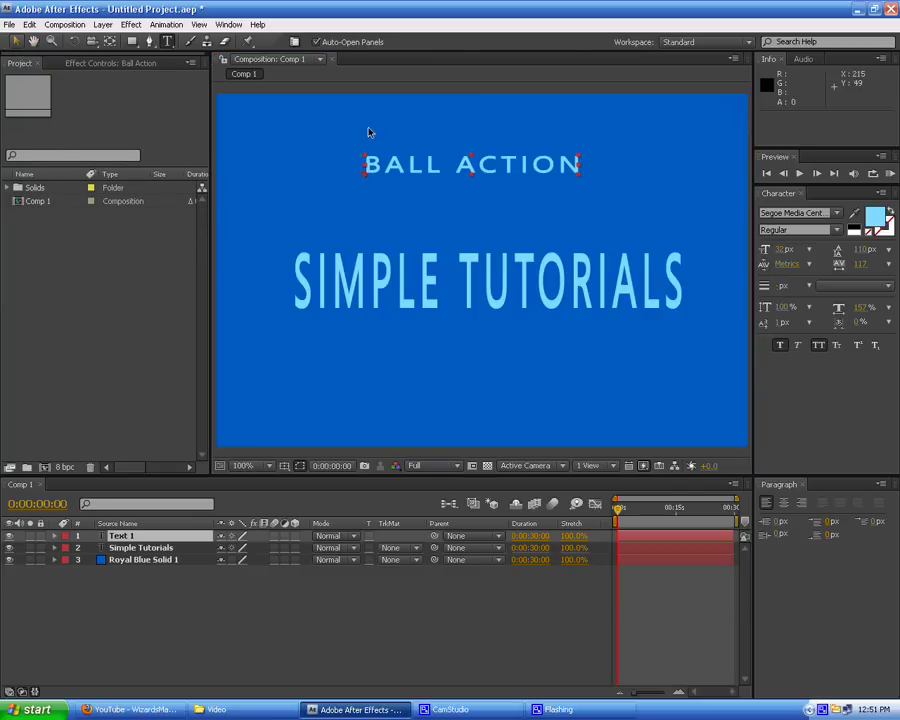
{"action": "left_click_drag", "start_coordinate": [554, 170], "coordinate": [417, 432]}
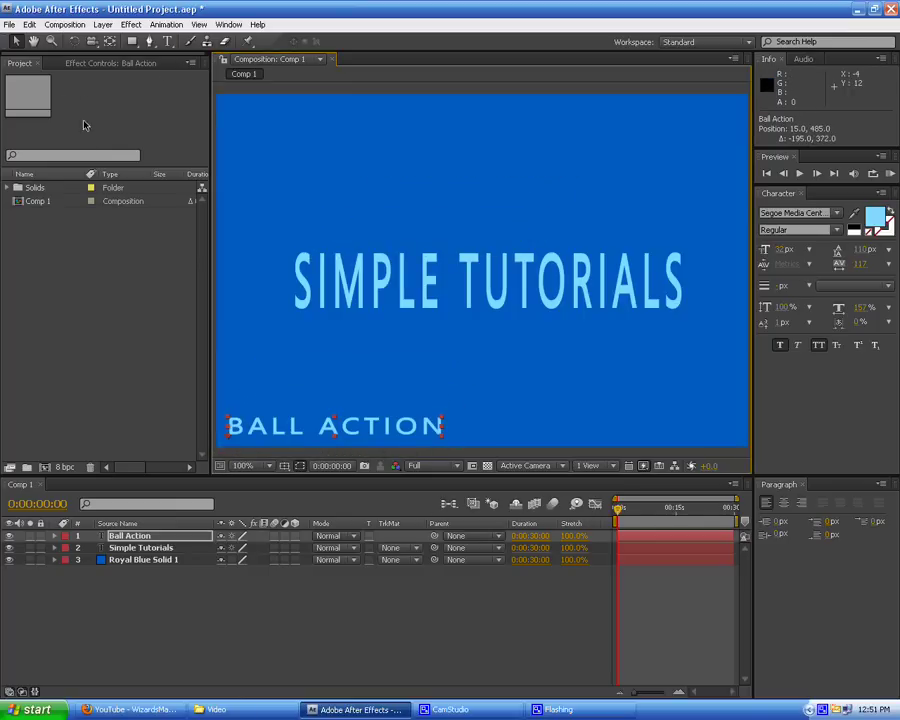
{"action": "left_click", "coordinate": [150, 548]}
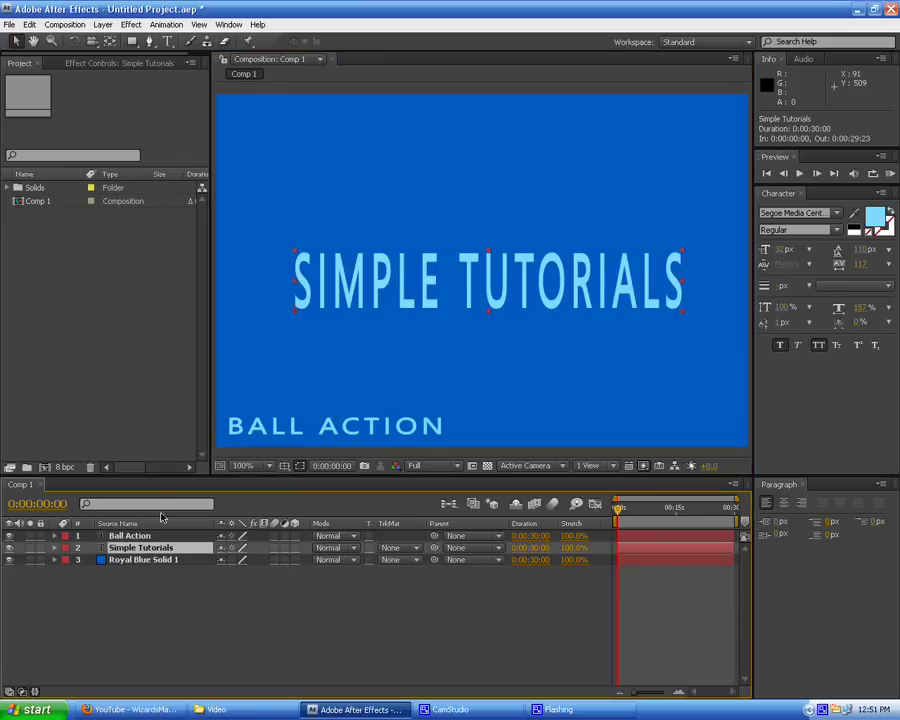
Apply FE Ball Action to the Simple Tutorials title layer
{"action": "left_click", "coordinate": [120, 62]}
{"action": "right_click", "coordinate": [125, 136]}
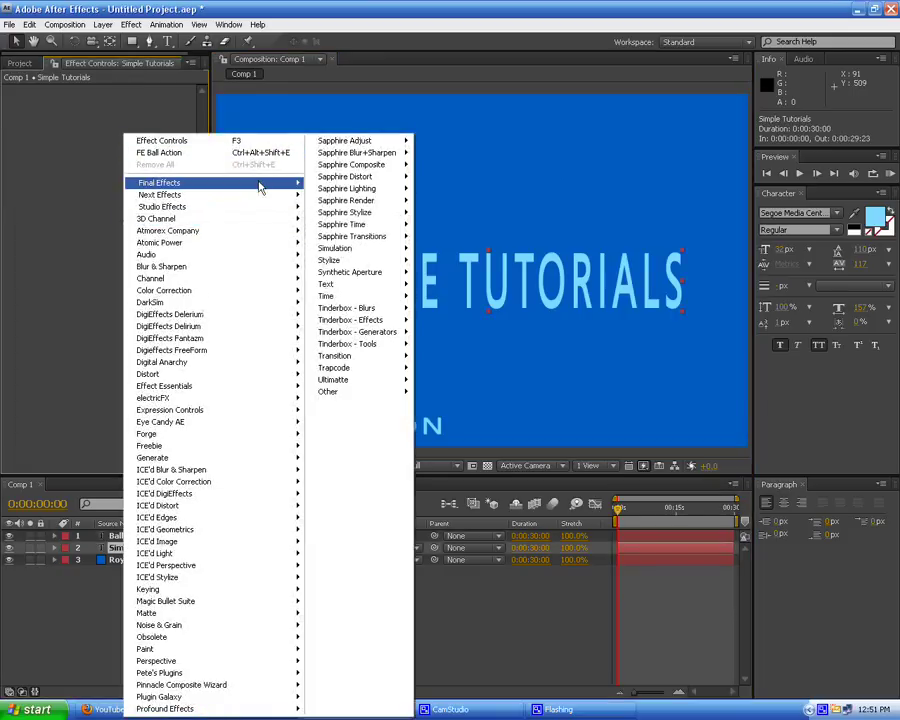
{"action": "mouse_move", "coordinate": [262, 182]}
{"action": "left_click", "coordinate": [335, 181]}
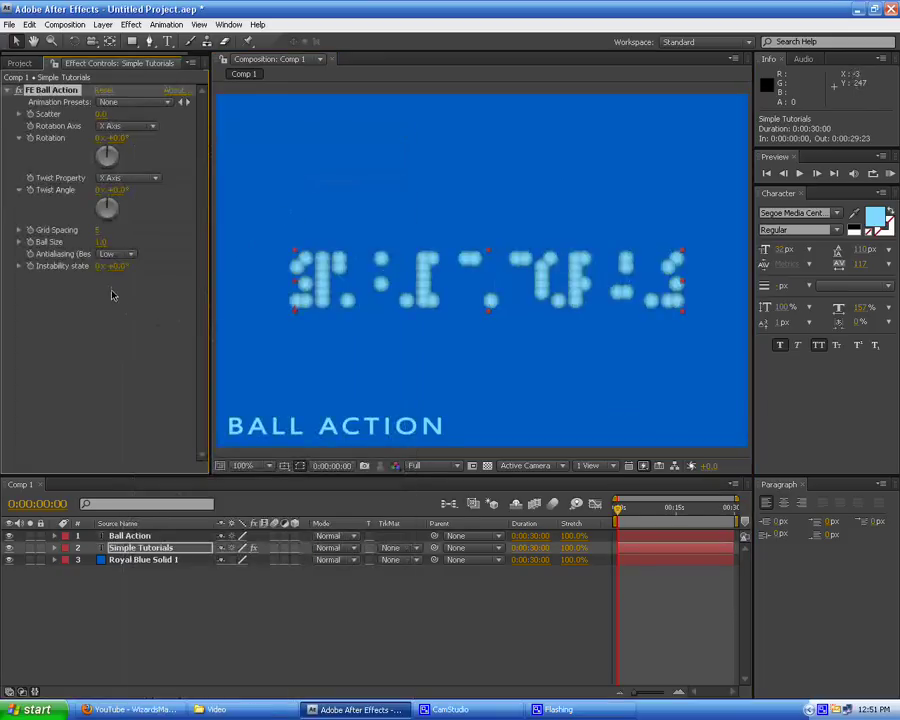
Adjust ball size and set Scatter to about -1024 to spread balls across the frame
{"action": "left_click_drag", "start_coordinate": [99, 250], "coordinate": [99, 237]}
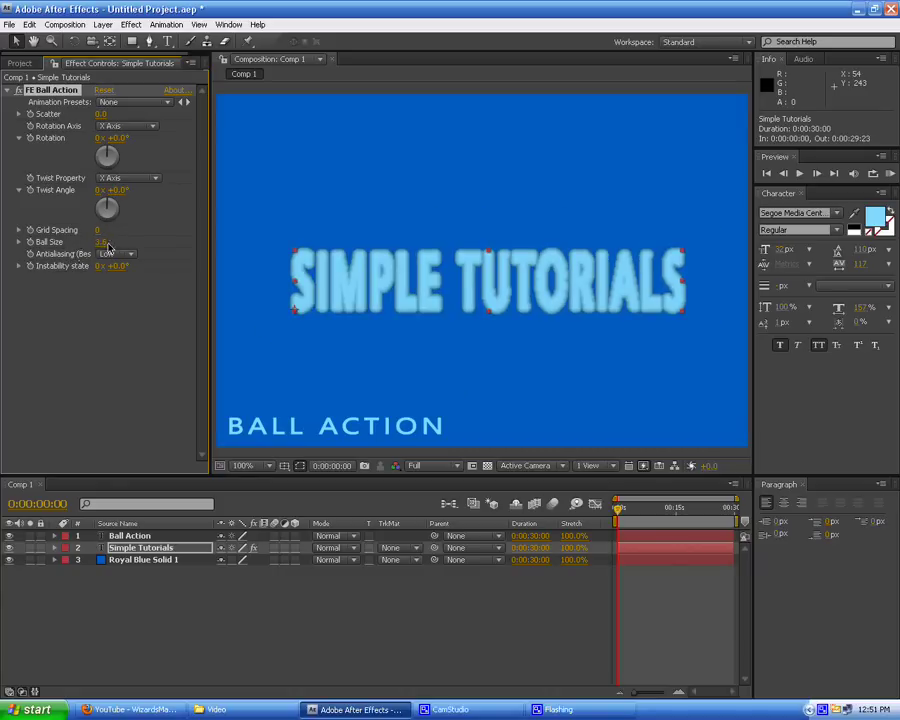
{"action": "left_click_drag", "start_coordinate": [108, 247], "coordinate": [104, 244]}
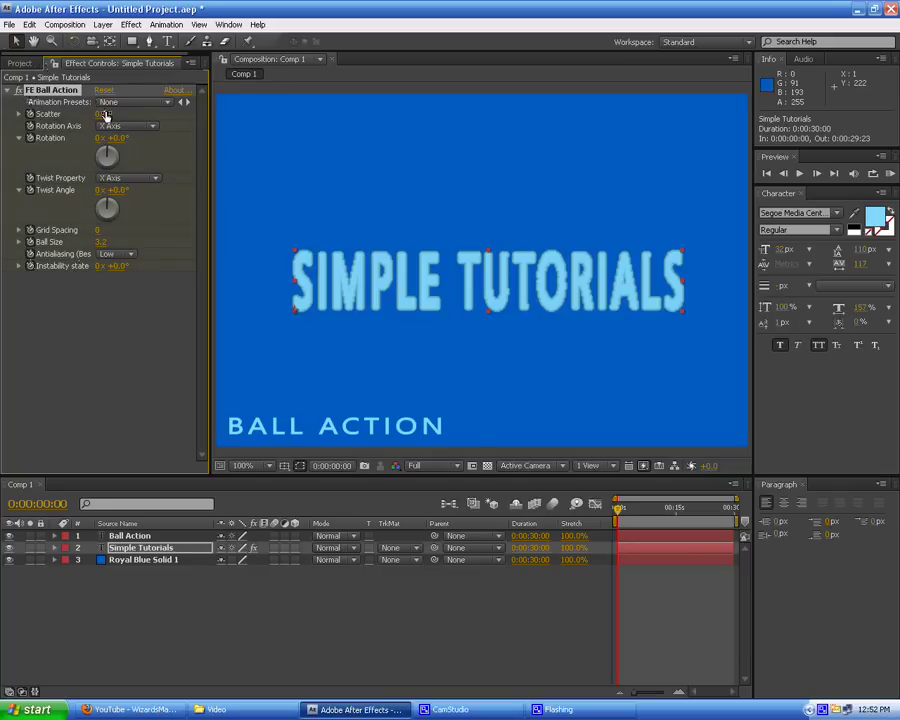
{"action": "left_click_drag", "start_coordinate": [105, 115], "coordinate": [3, 265]}
{"action": "left_click_drag", "start_coordinate": [2, 643], "coordinate": [56, 506]}
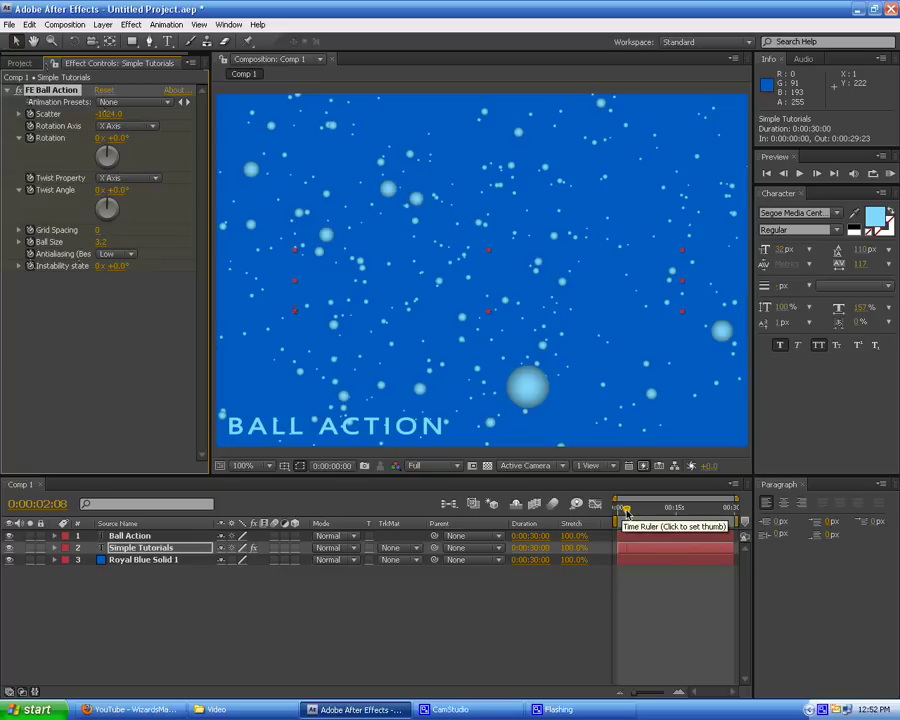
At about 0:00:03:15, set FE Ball Action Scatter to 0.0 so the balls form the title
{"action": "left_click", "coordinate": [626, 509]}
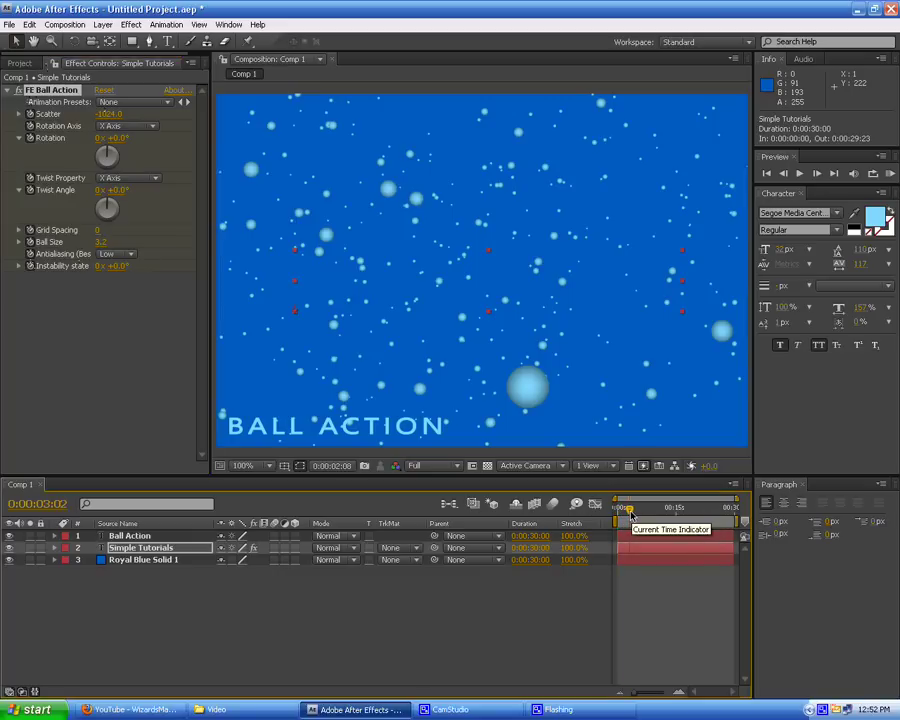
{"action": "left_click_drag", "start_coordinate": [630, 513], "coordinate": [627, 513]}
{"action": "left_click", "coordinate": [107, 114]}
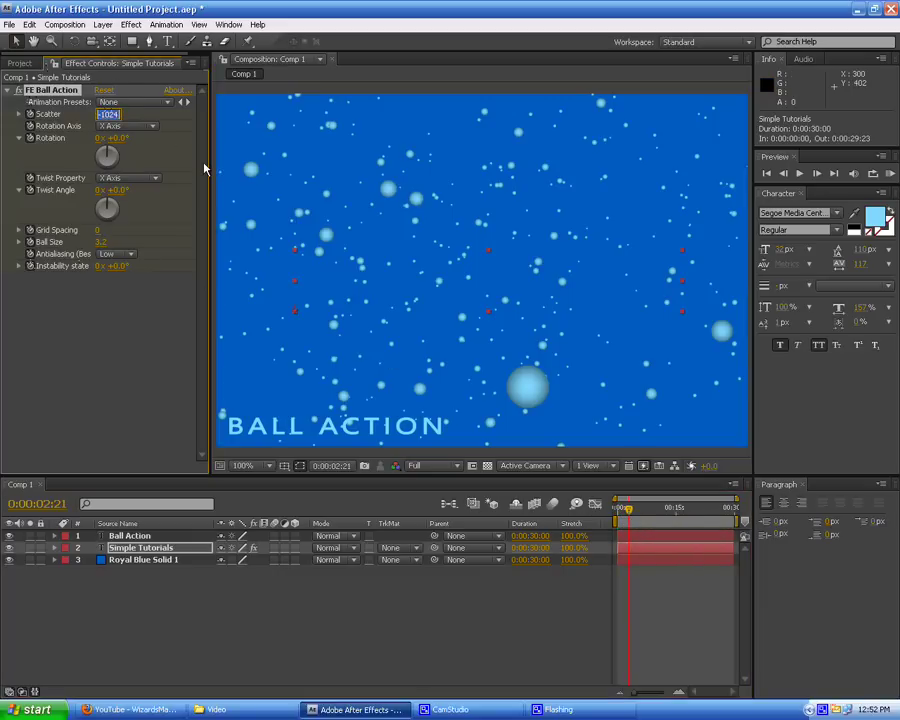
{"action": "type", "text": "0"}
{"action": "key", "text": "Return"}
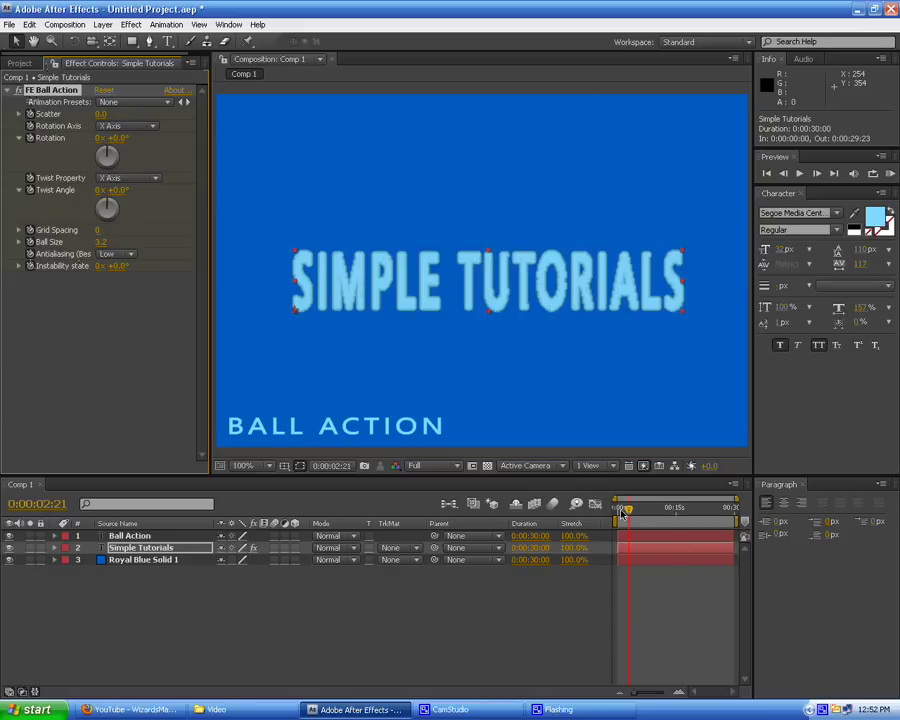
RAM-preview the ball animation from the start, then stop it
{"action": "key", "text": "Home"}
{"action": "key", "text": "KP_0"}
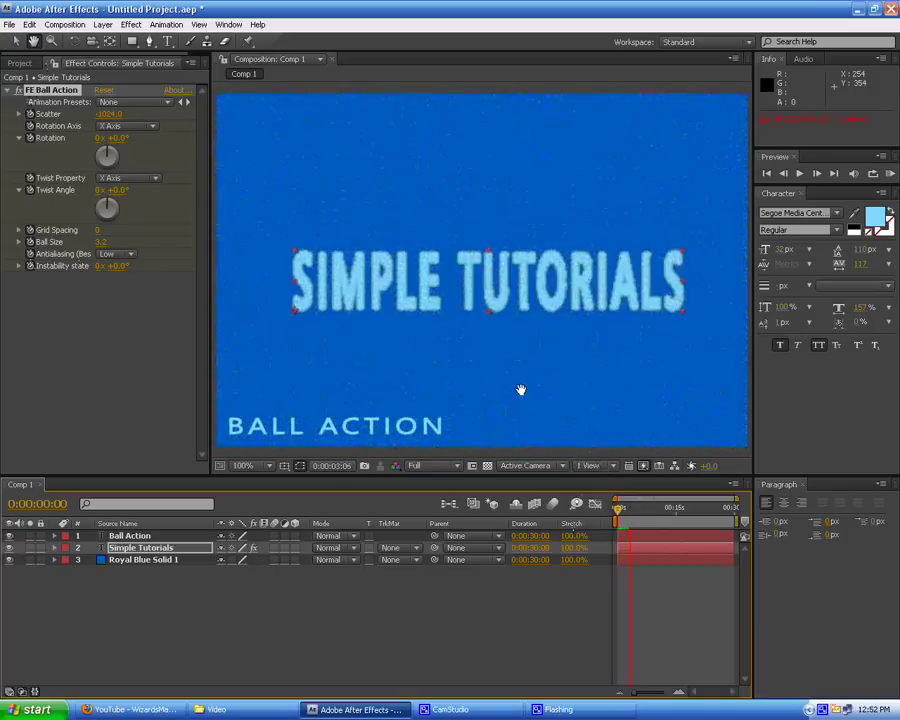
{"action": "left_click", "coordinate": [533, 426]}
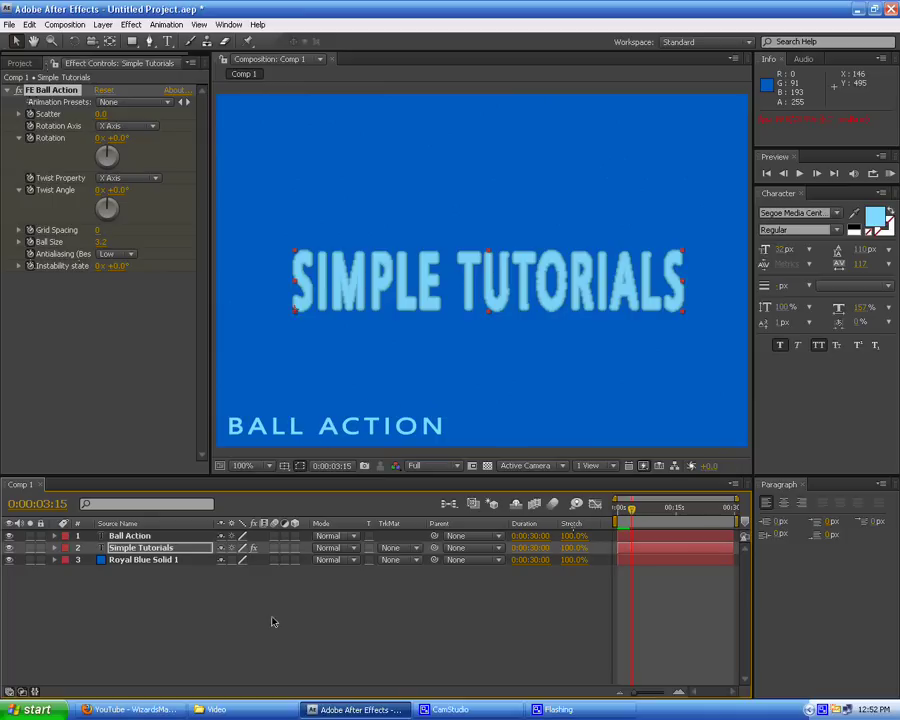
Add a new text layer for the 3D title
{"action": "right_click", "coordinate": [300, 598]}
{"action": "mouse_move", "coordinate": [367, 607]}
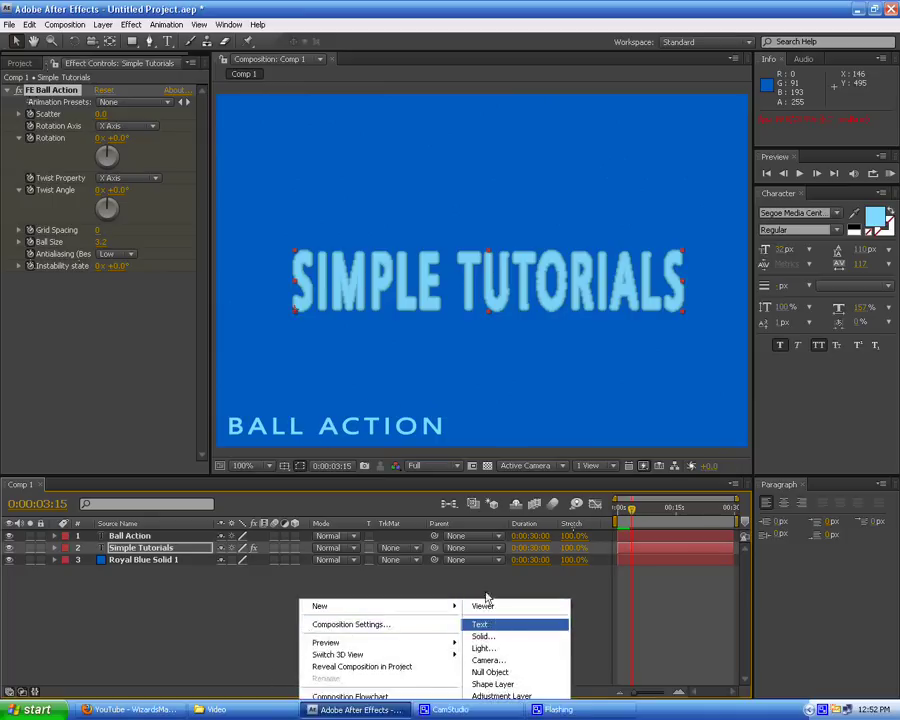
{"action": "left_click", "coordinate": [482, 624]}
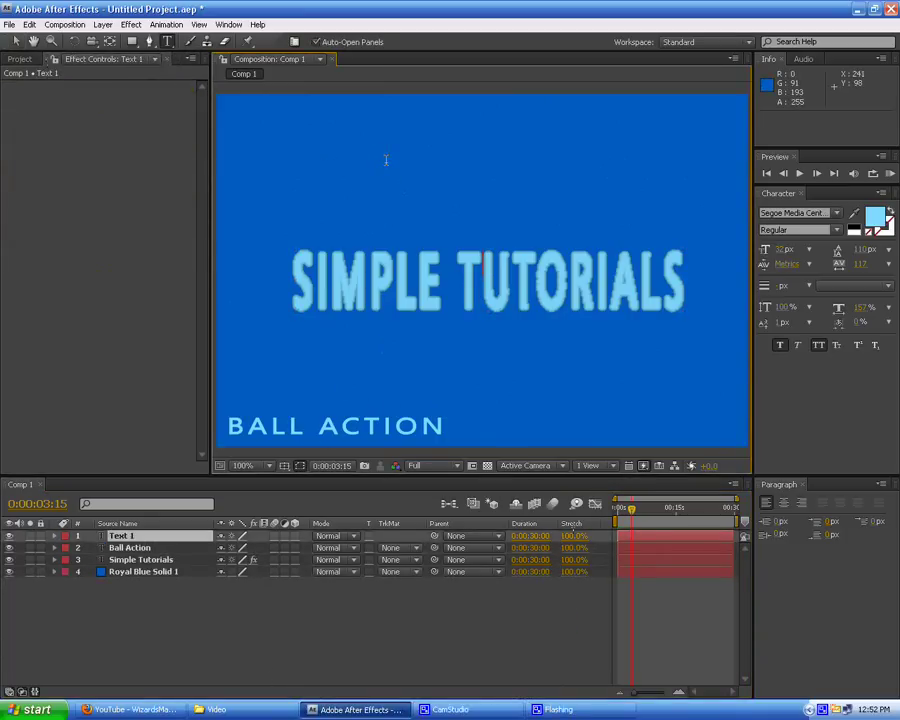
{"action": "type", "text": "3"}
{"action": "type", "text": "3"}
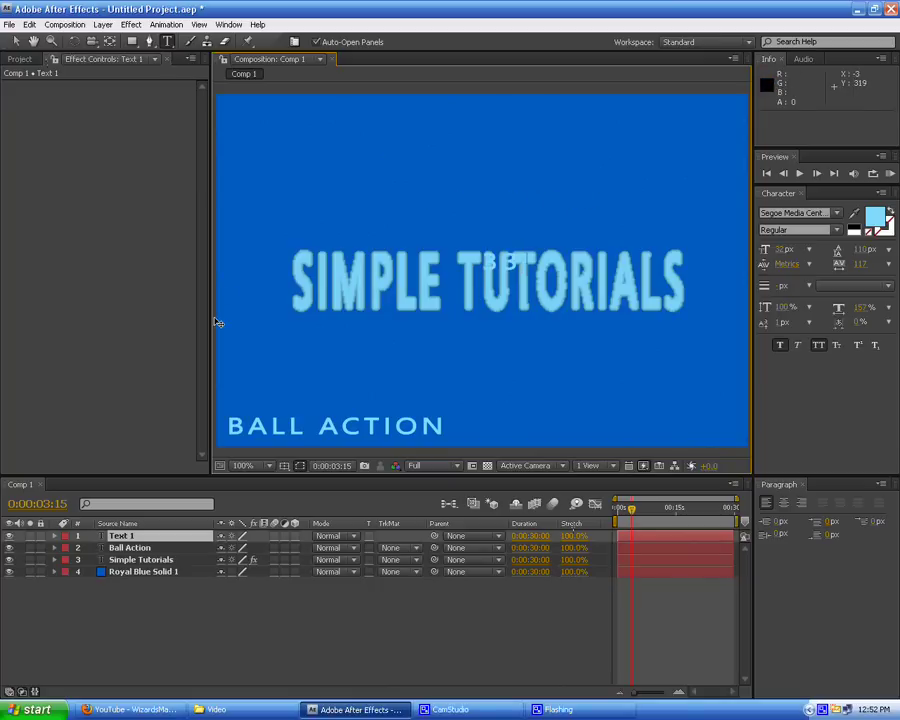
{"action": "left_click", "coordinate": [16, 41]}
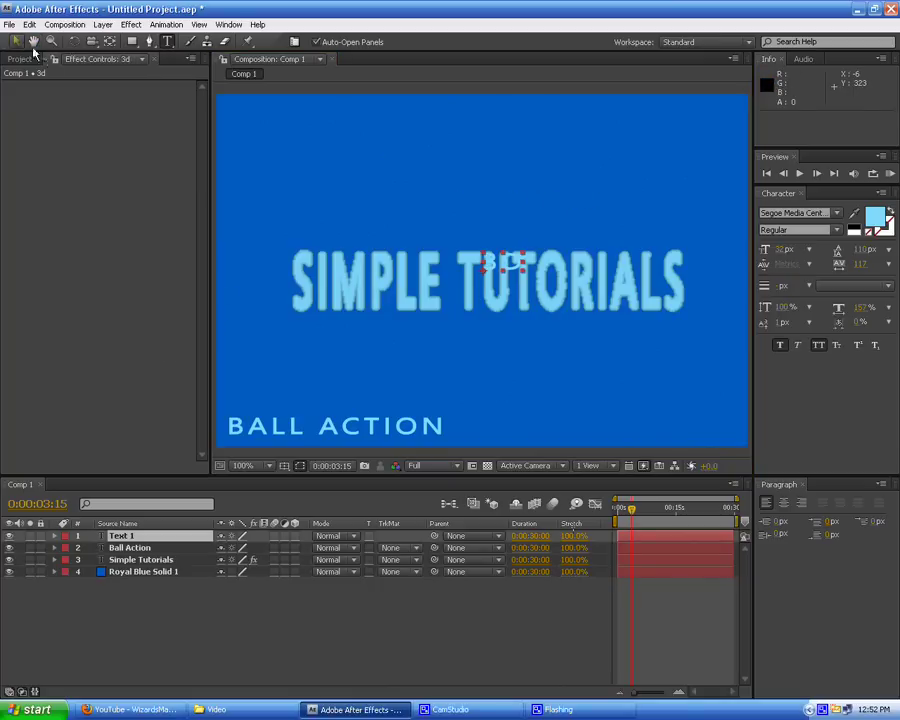
Enlarge the 3D title, undo a squashed stretch, and place it near the top
{"action": "mouse_move", "coordinate": [522, 250]}
{"action": "left_mouse_down"}
{"action": "mouse_move", "coordinate": [691, 217]}
{"action": "mouse_move", "coordinate": [461, 152]}
{"action": "left_mouse_up"}
{"action": "mouse_move", "coordinate": [474, 208]}
{"action": "left_mouse_down"}
{"action": "mouse_move", "coordinate": [432, 208]}
{"action": "mouse_move", "coordinate": [432, 194]}
{"action": "mouse_move", "coordinate": [353, 183]}
{"action": "left_mouse_up"}
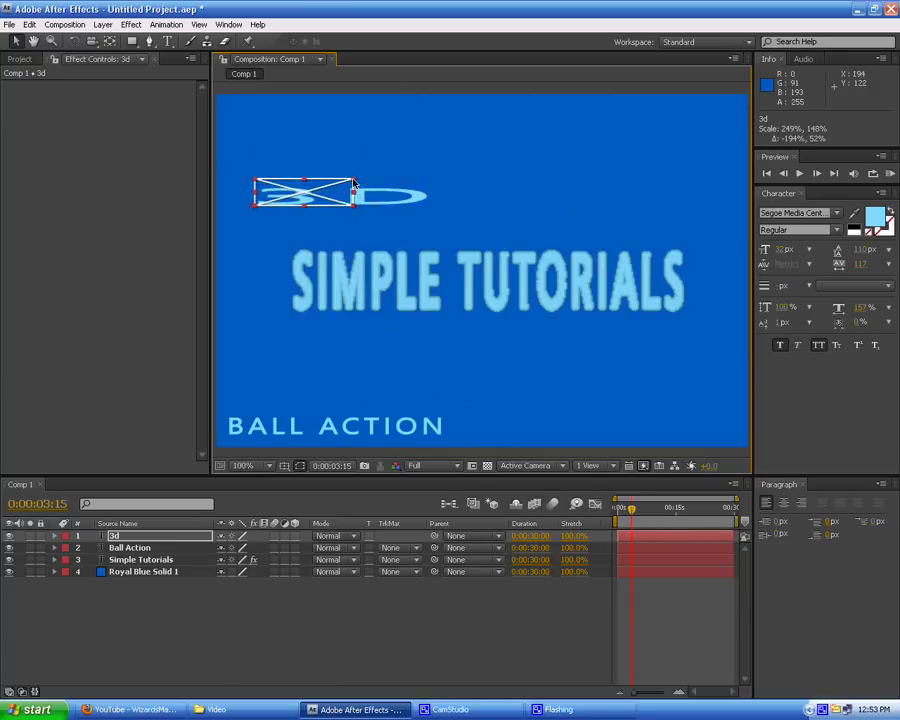
{"action": "key", "text": "ctrl+z"}
{"action": "left_click_drag", "start_coordinate": [345, 192], "coordinate": [325, 147]}
{"action": "left_click", "coordinate": [393, 163]}
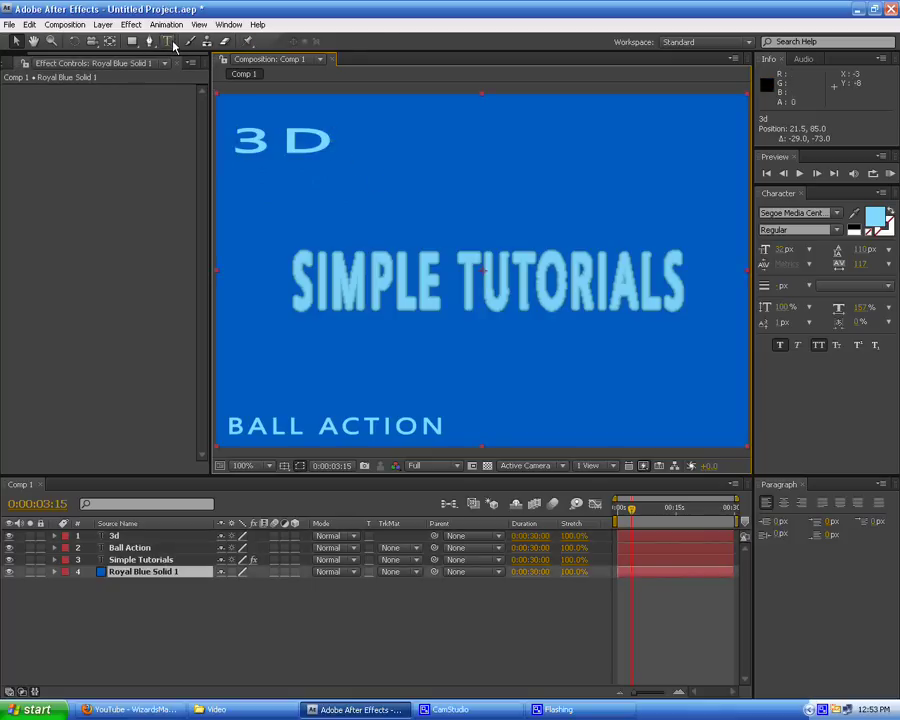
Complete the title text so it reads 3D TEXT
{"action": "left_click", "coordinate": [174, 45]}
{"action": "left_click", "coordinate": [350, 170]}
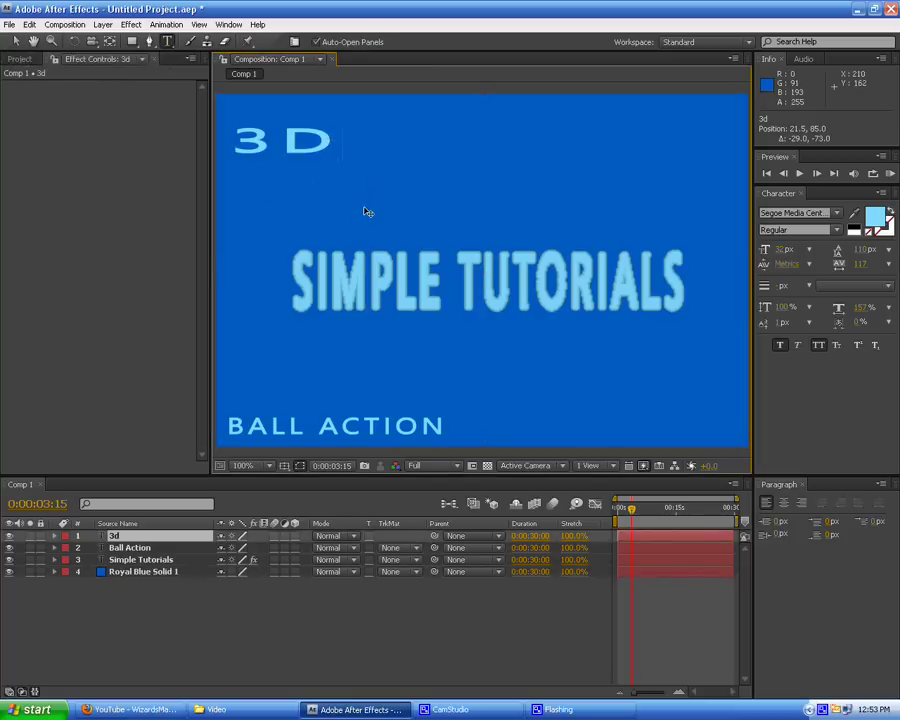
{"action": "type", "text": "text"}
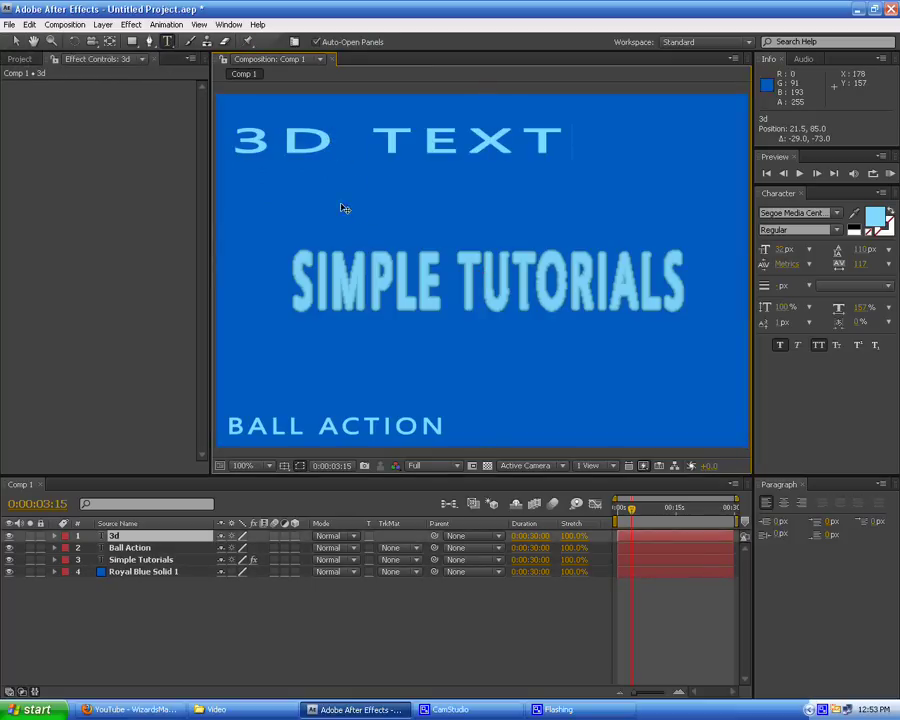
{"action": "left_click", "coordinate": [16, 41]}
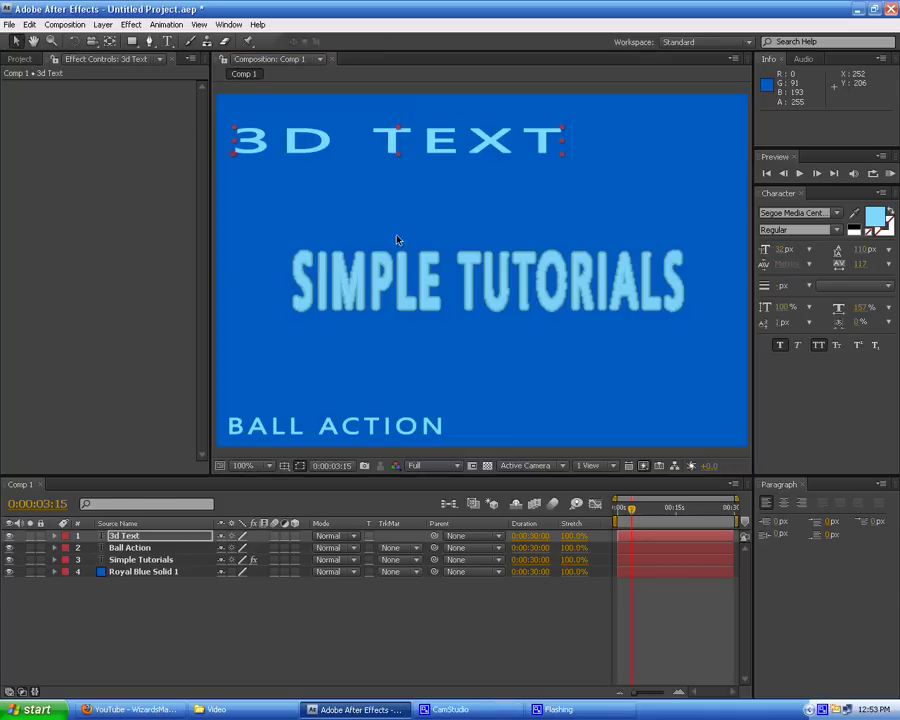
Move 3D TEXT to the top right above SIMPLE TUTORIALS and select its layer
{"action": "left_click_drag", "start_coordinate": [436, 145], "coordinate": [666, 133]}
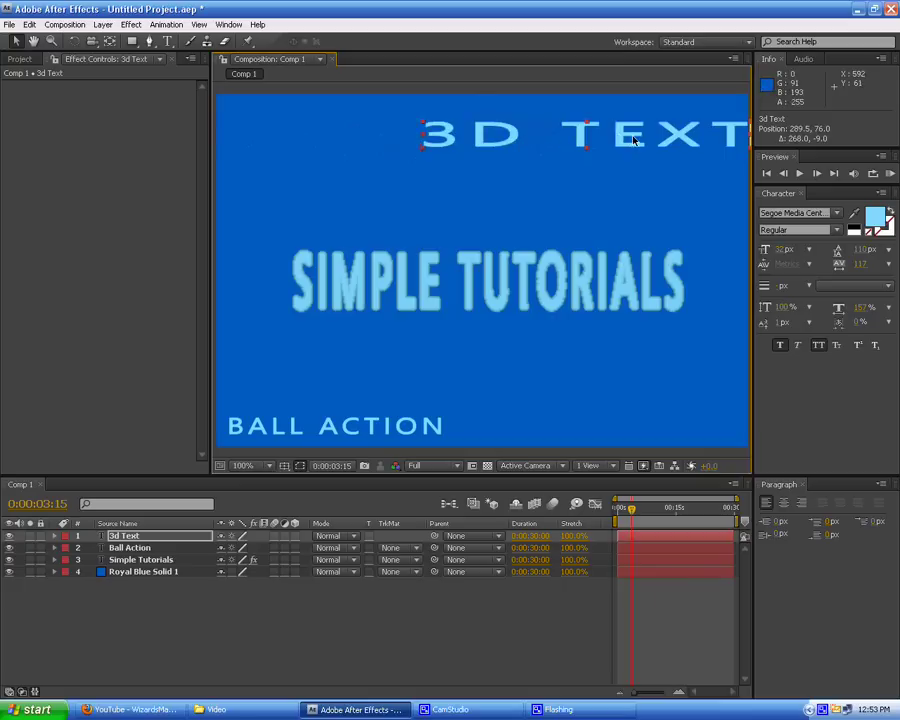
{"action": "mouse_move", "coordinate": [634, 140]}
{"action": "left_mouse_down"}
{"action": "mouse_move", "coordinate": [612, 124]}
{"action": "mouse_move", "coordinate": [614, 146]}
{"action": "left_mouse_up"}
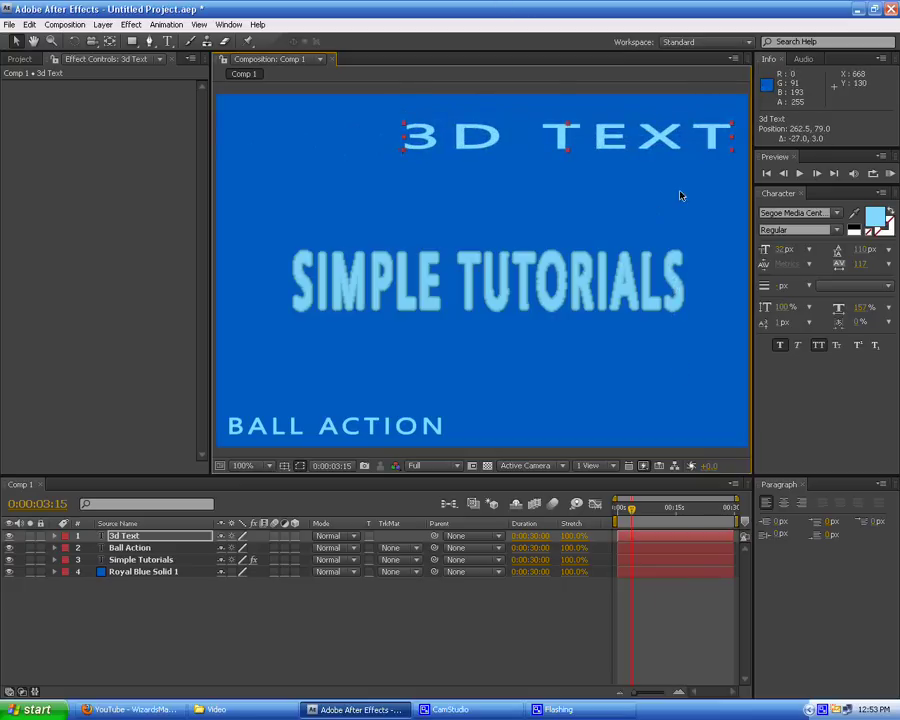
{"action": "left_click", "coordinate": [152, 538]}
Keyframe all five 3d Text transform properties at 0:00:03:15 with Opacity at 0%
{"action": "left_click", "coordinate": [55, 537]}
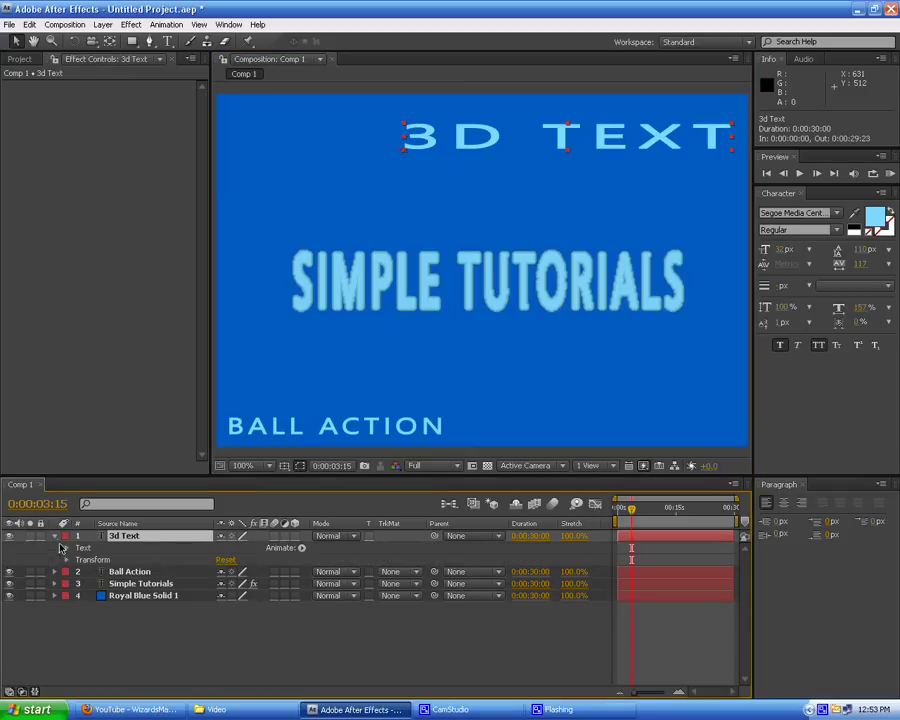
{"action": "left_click", "coordinate": [67, 560]}
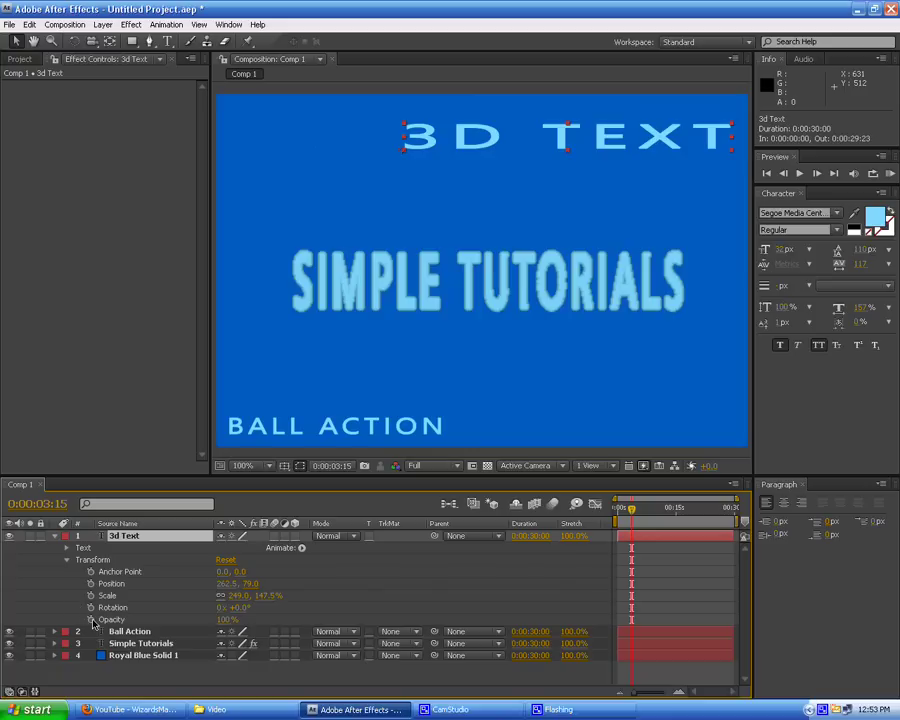
{"action": "left_click", "coordinate": [91, 620]}
{"action": "left_click", "coordinate": [91, 608]}
{"action": "left_click", "coordinate": [91, 596]}
{"action": "left_click", "coordinate": [91, 584]}
{"action": "left_click", "coordinate": [91, 572]}
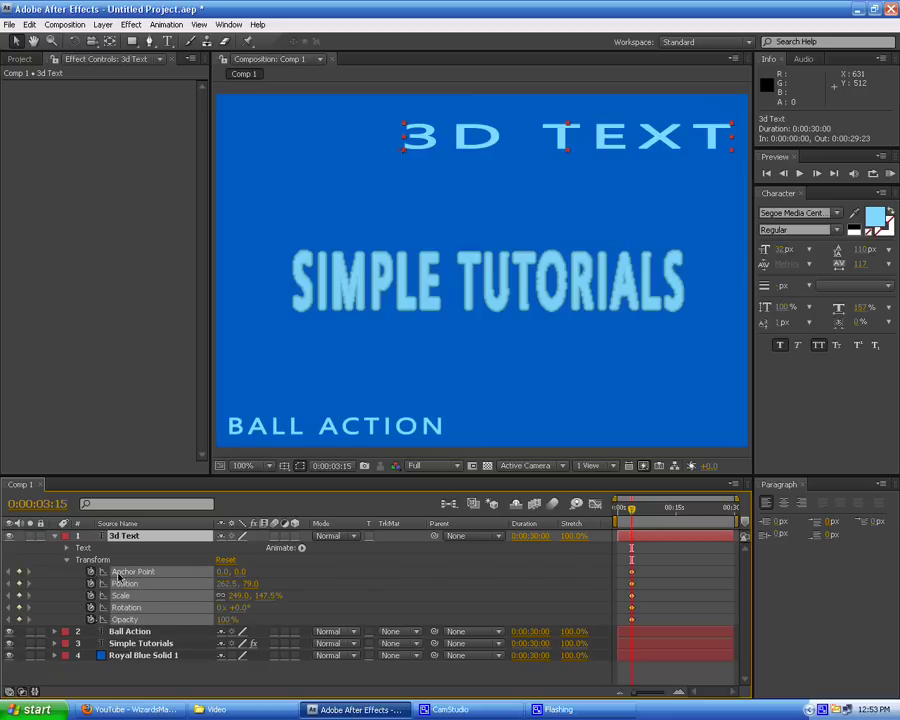
{"action": "left_click", "coordinate": [230, 619]}
{"action": "type", "text": "0"}
{"action": "key", "text": "Return"}
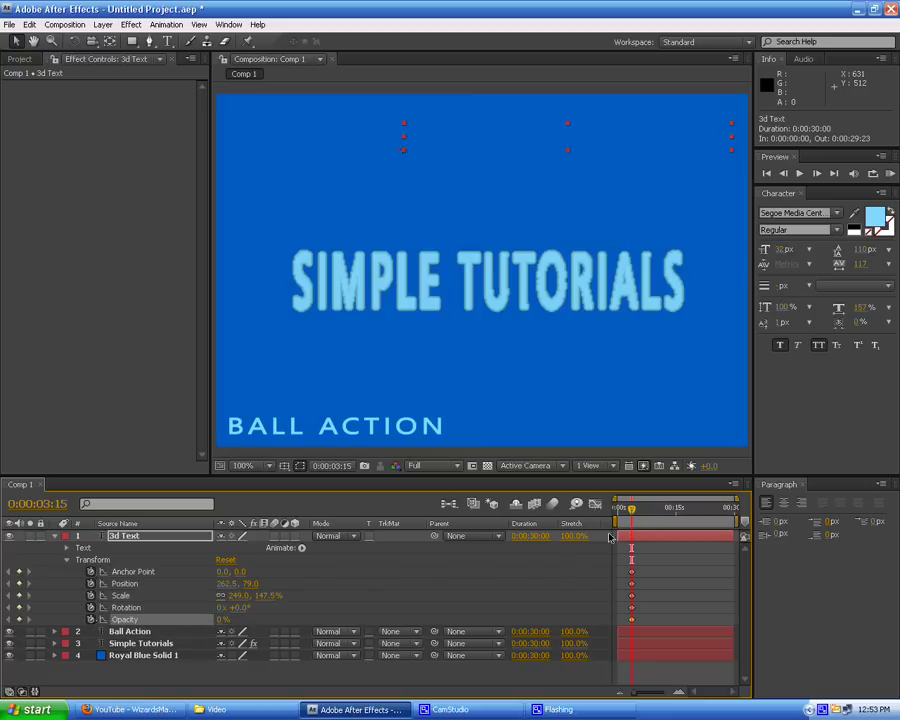
Preview the animation again from the start of the timeline
{"action": "left_click_drag", "start_coordinate": [632, 512], "coordinate": [617, 512]}
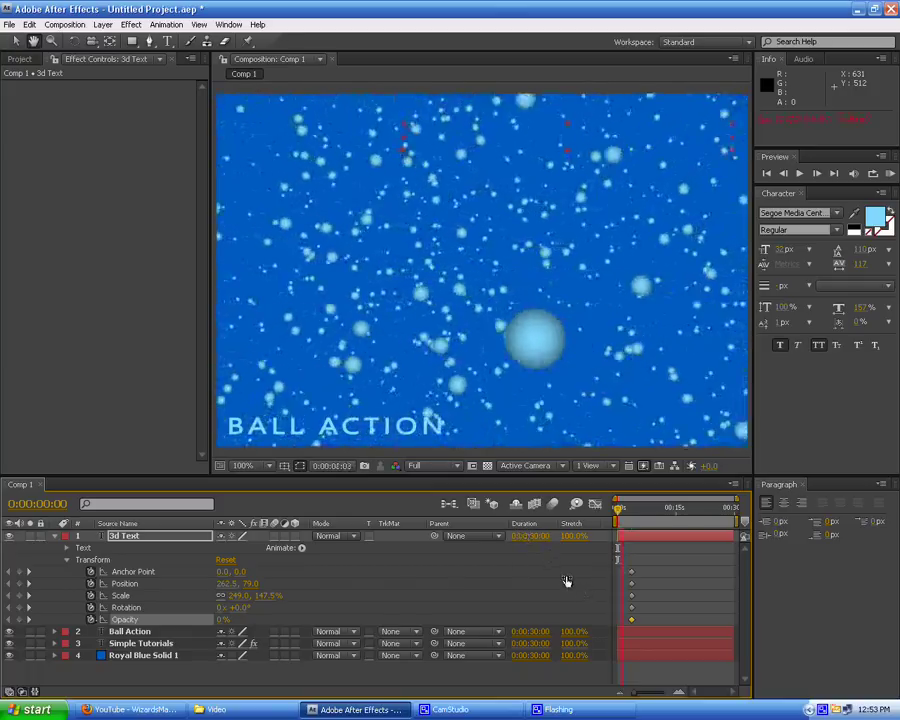
{"action": "left_click", "coordinate": [626, 574]}
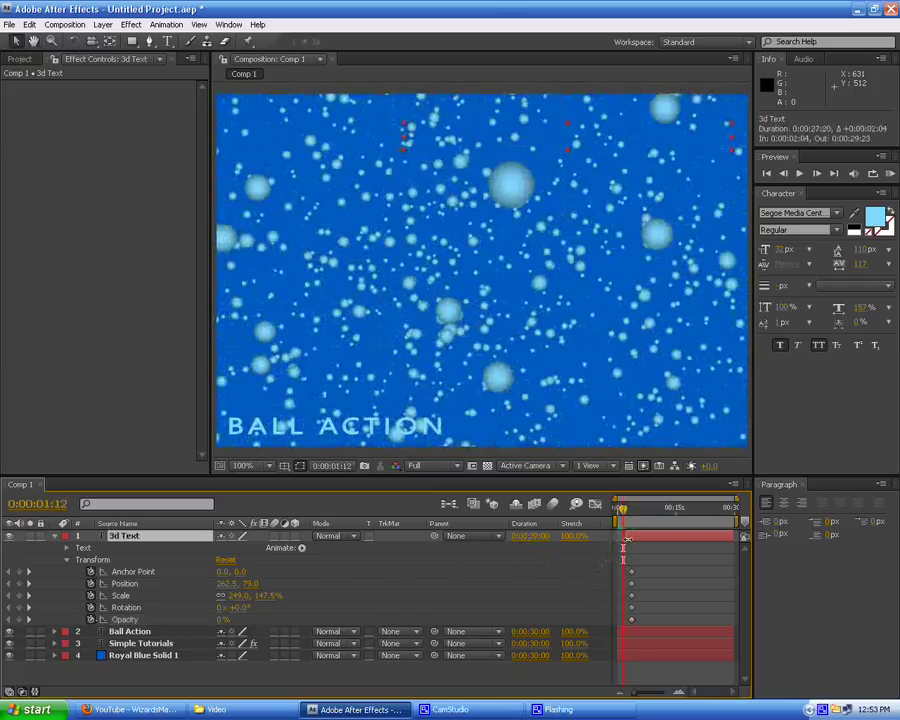
{"action": "key", "text": "KP_0"}
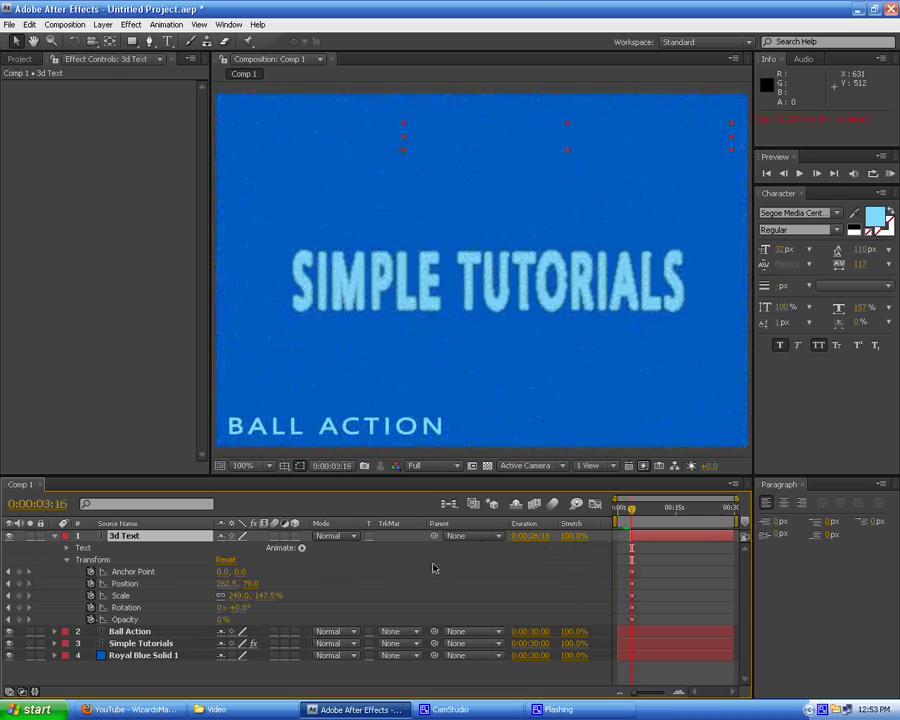
Raise 3D TEXT Opacity to 100% one frame later and preview from the start
{"action": "left_click", "coordinate": [220, 622]}
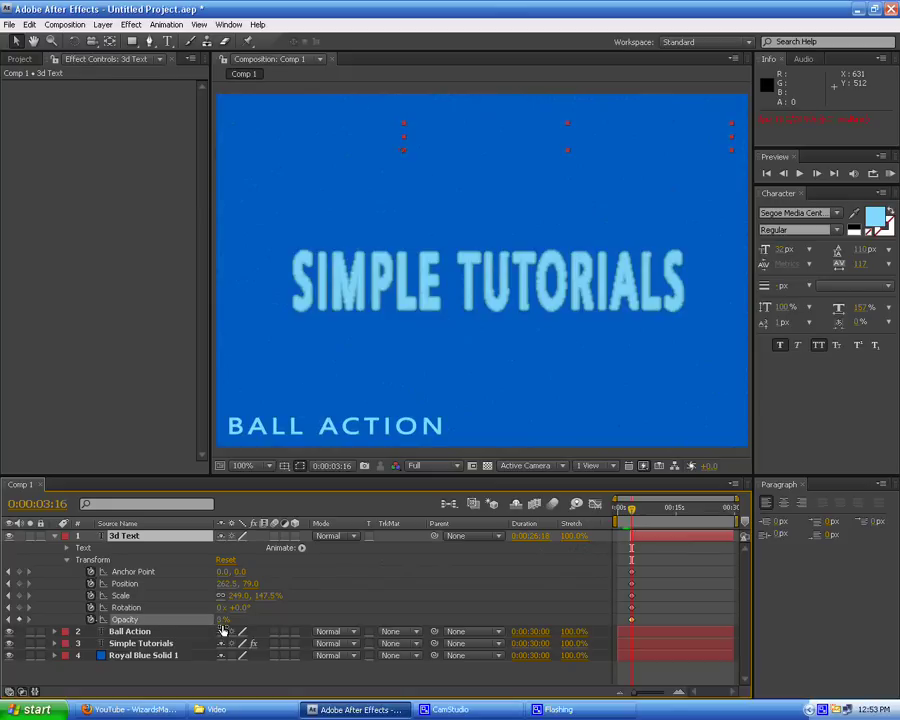
{"action": "left_click_drag", "start_coordinate": [222, 622], "coordinate": [331, 627]}
{"action": "left_click_drag", "start_coordinate": [631, 512], "coordinate": [615, 512]}
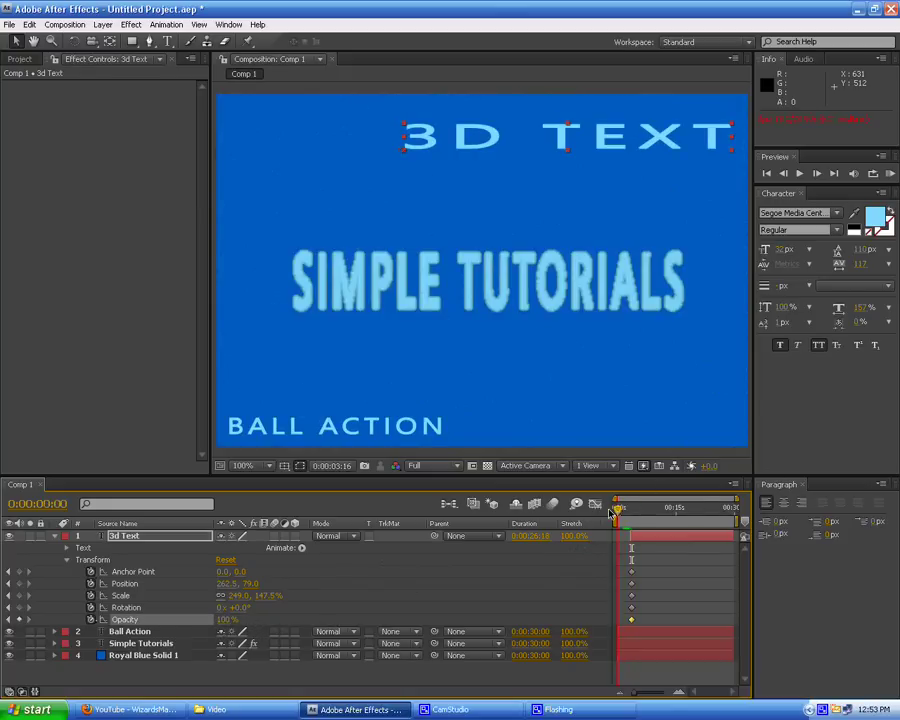
{"action": "key", "text": "space"}
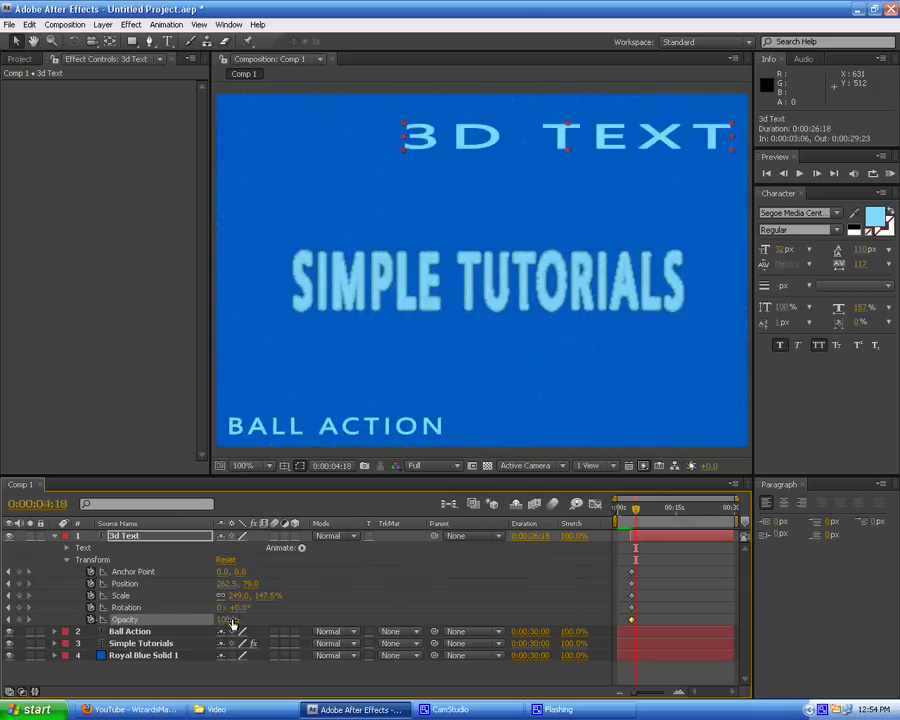
Check the Opacity keyframe's time and value, then move back toward 0:00:03:15
{"action": "left_click", "coordinate": [630, 620]}
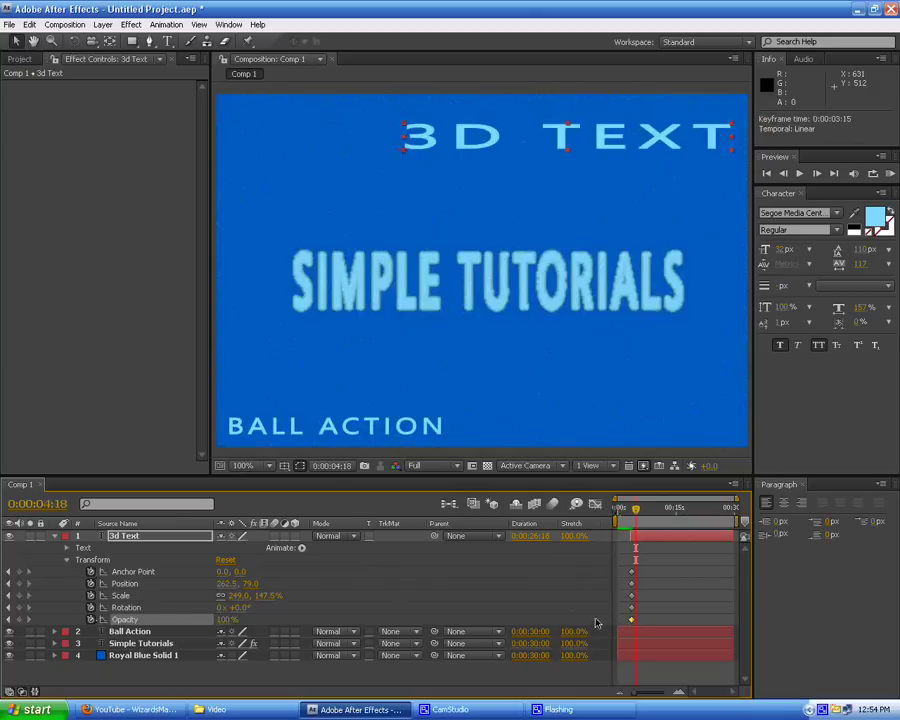
{"action": "double_click", "coordinate": [631, 621]}
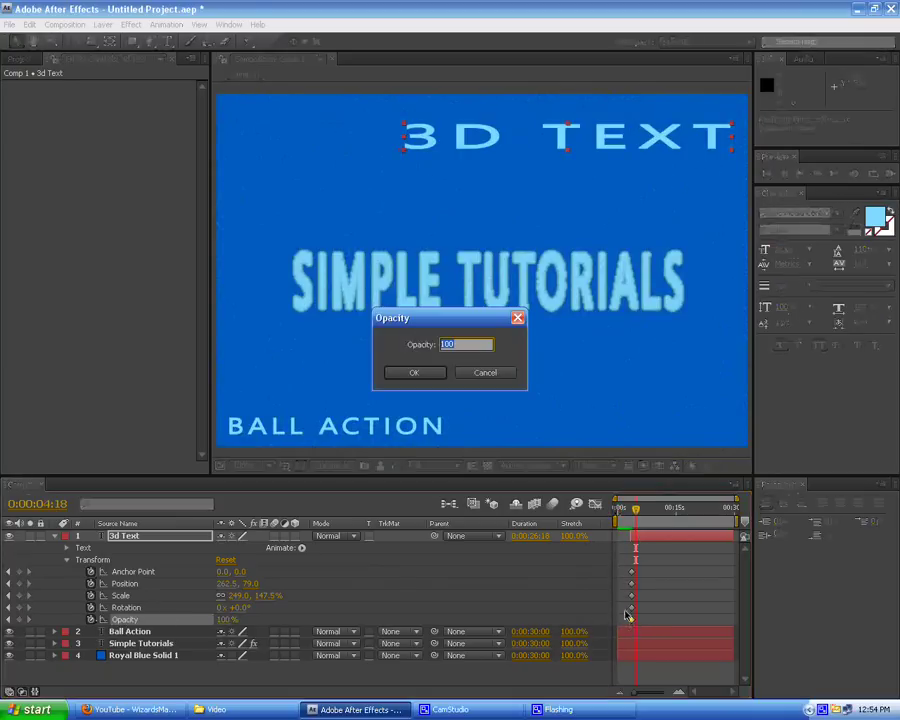
{"action": "left_click", "coordinate": [474, 374]}
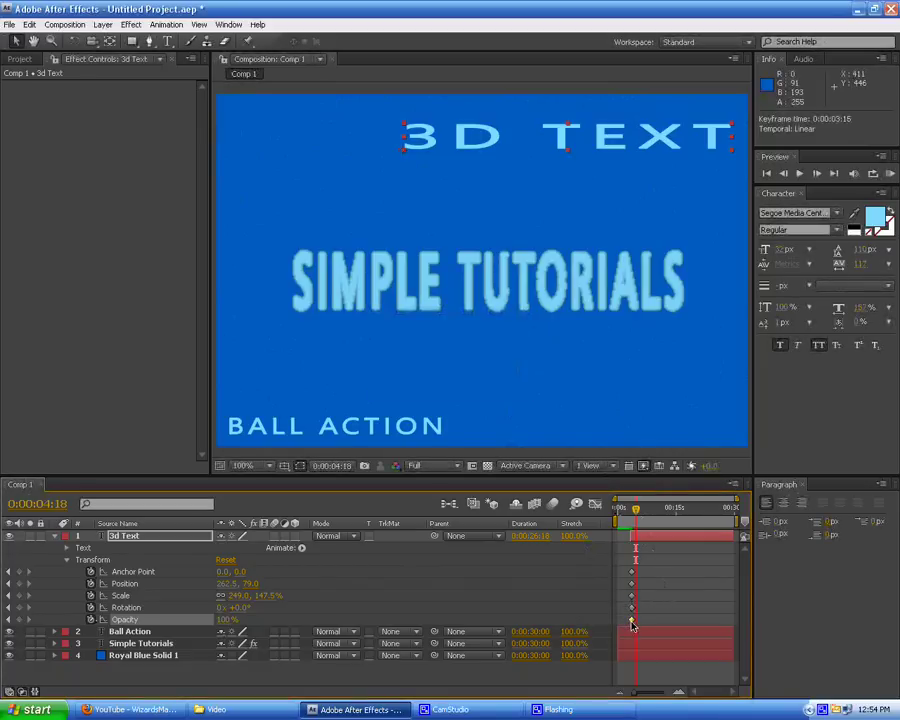
{"action": "left_click_drag", "start_coordinate": [636, 516], "coordinate": [633, 511]}
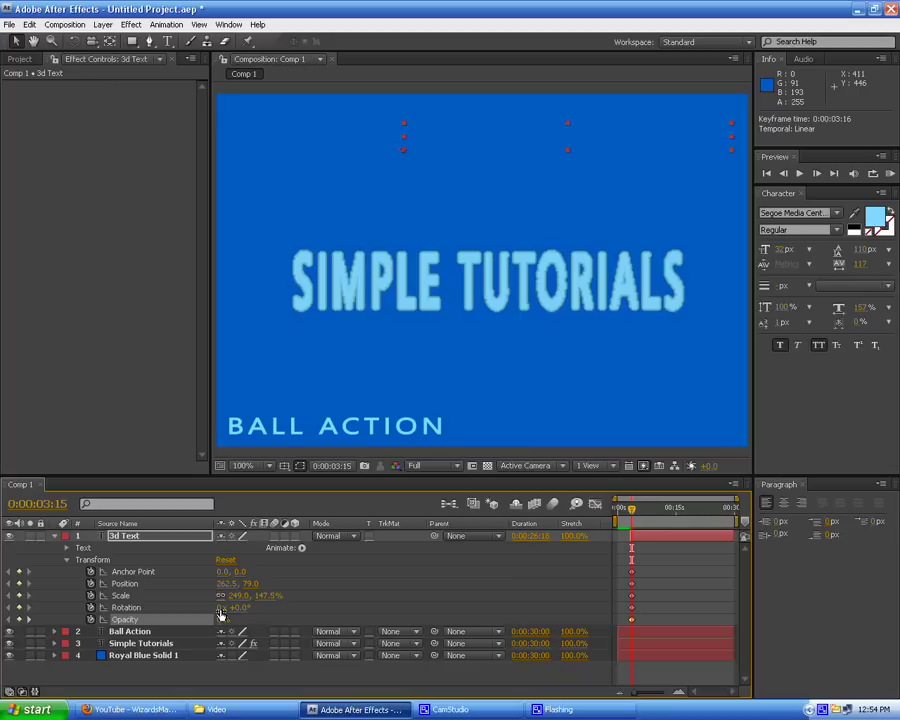
Move the 3D TEXT Opacity keyframe later and set its value to 100%
{"action": "key", "text": "Page_Down"}
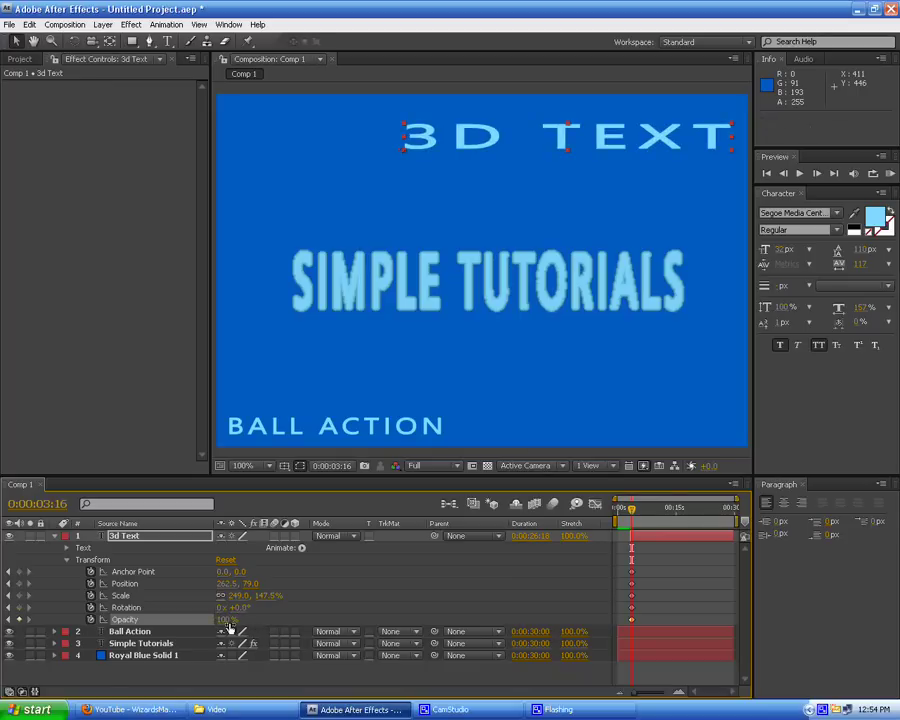
{"action": "left_click_drag", "start_coordinate": [227, 620], "coordinate": [68, 677]}
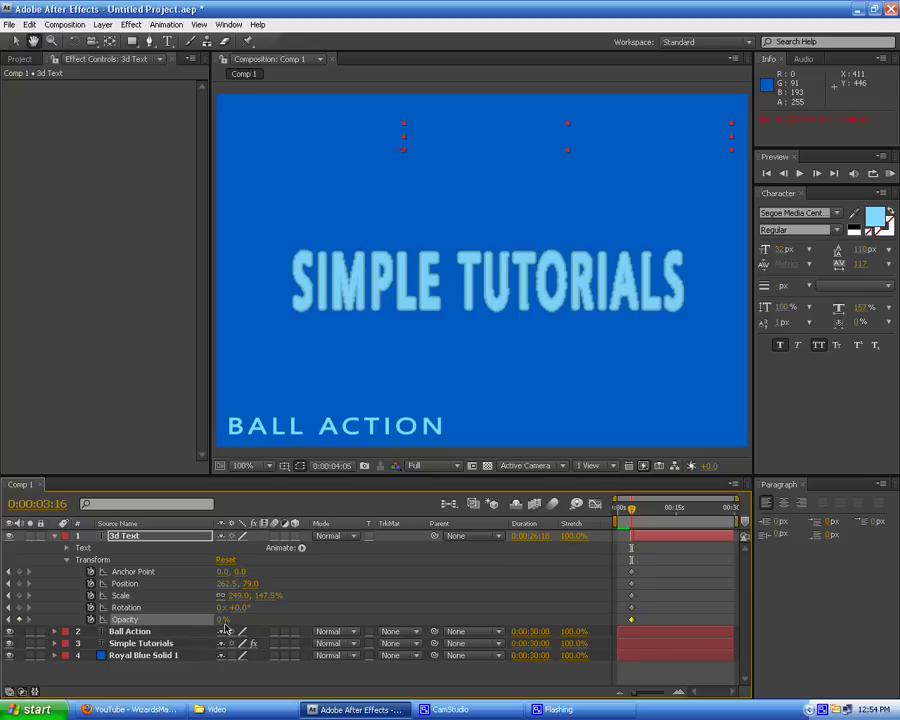
{"action": "key", "text": "space"}
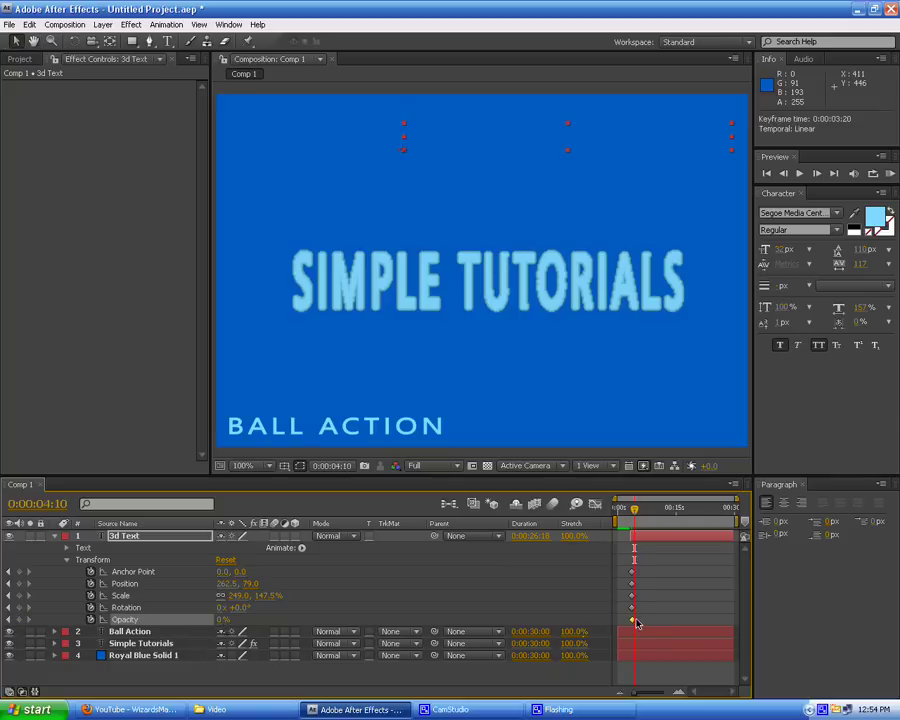
{"action": "left_click_drag", "start_coordinate": [634, 622], "coordinate": [641, 623]}
{"action": "double_click", "coordinate": [640, 621]}
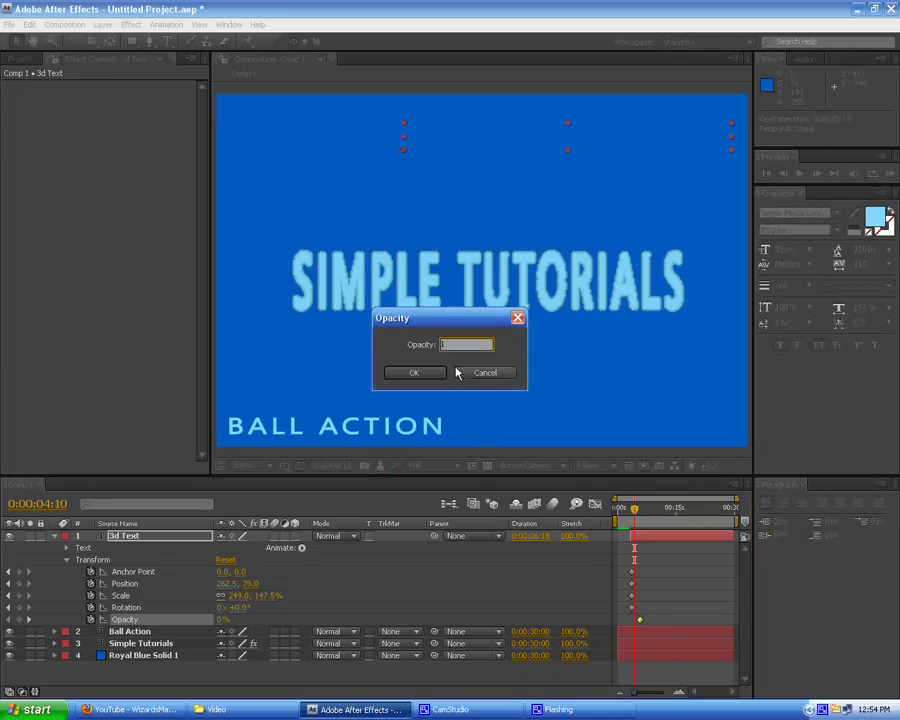
{"action": "type", "text": "100"}
{"action": "left_click", "coordinate": [413, 372]}
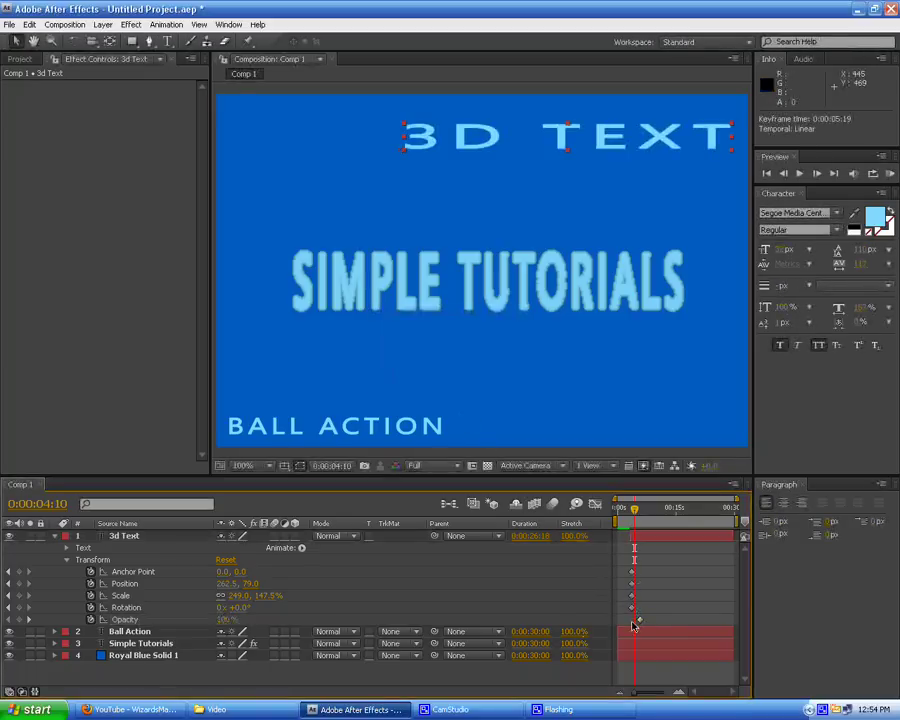
At 0:00:03:15, lower 3D TEXT Opacity to 1% and preview from the start
{"action": "left_click", "coordinate": [636, 624]}
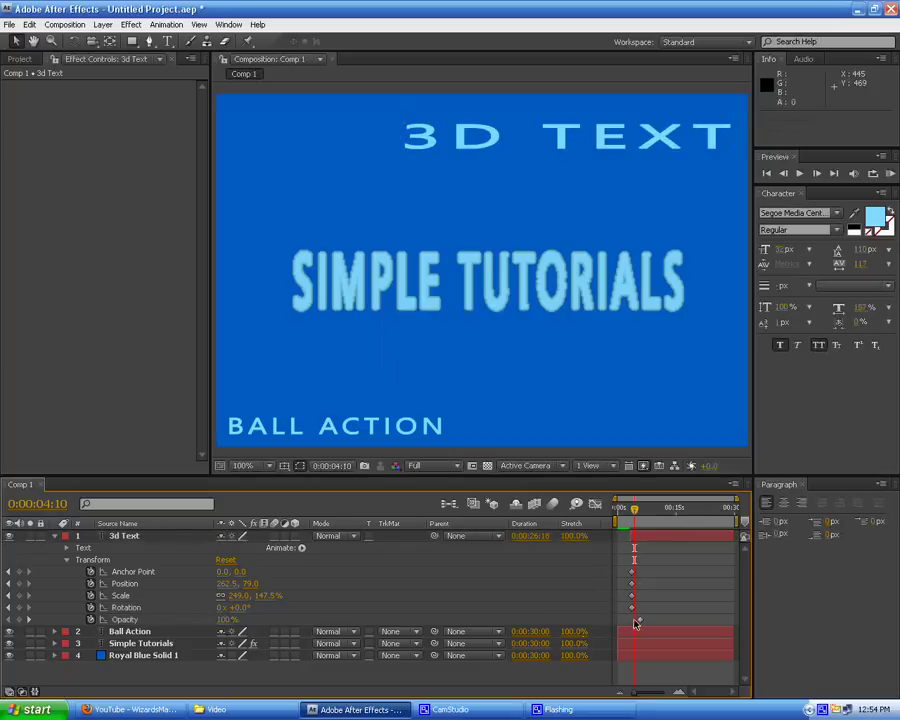
{"action": "left_click_drag", "start_coordinate": [635, 509], "coordinate": [631, 509]}
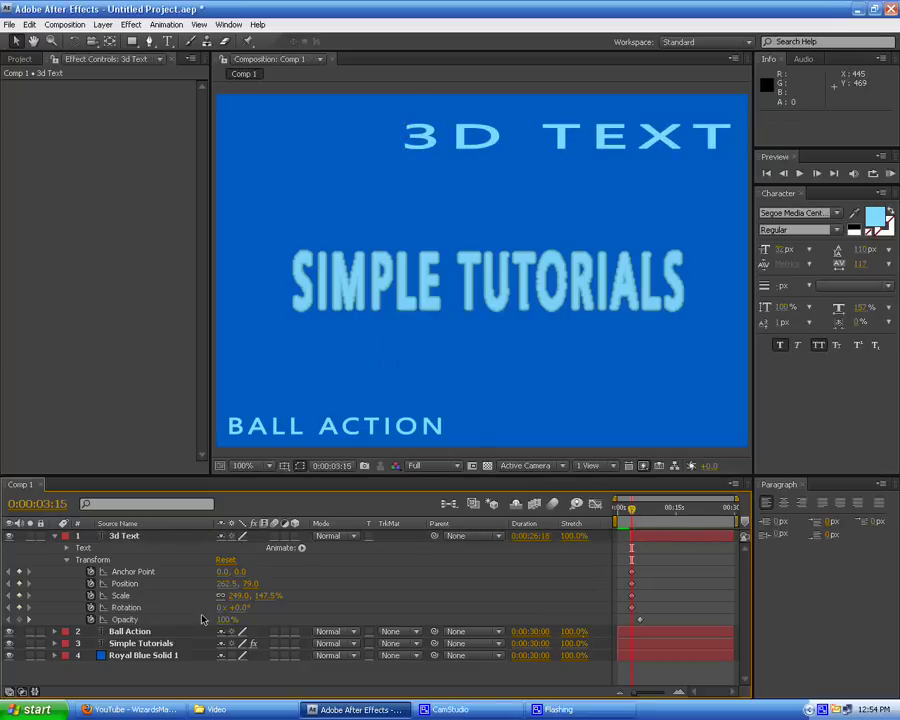
{"action": "left_click_drag", "start_coordinate": [220, 624], "coordinate": [110, 628]}
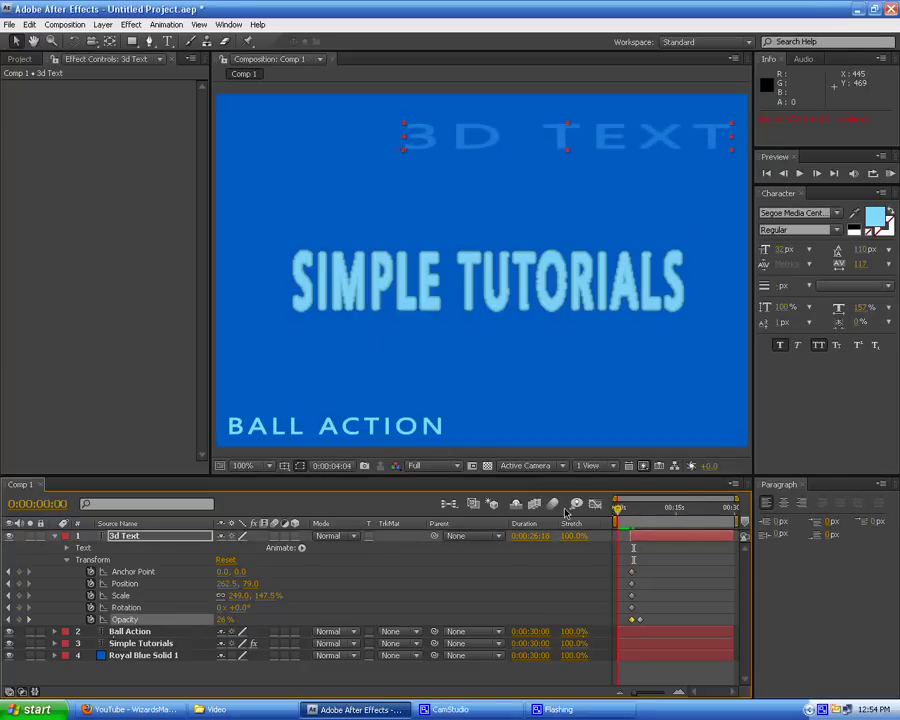
{"action": "key", "text": "KP_0"}
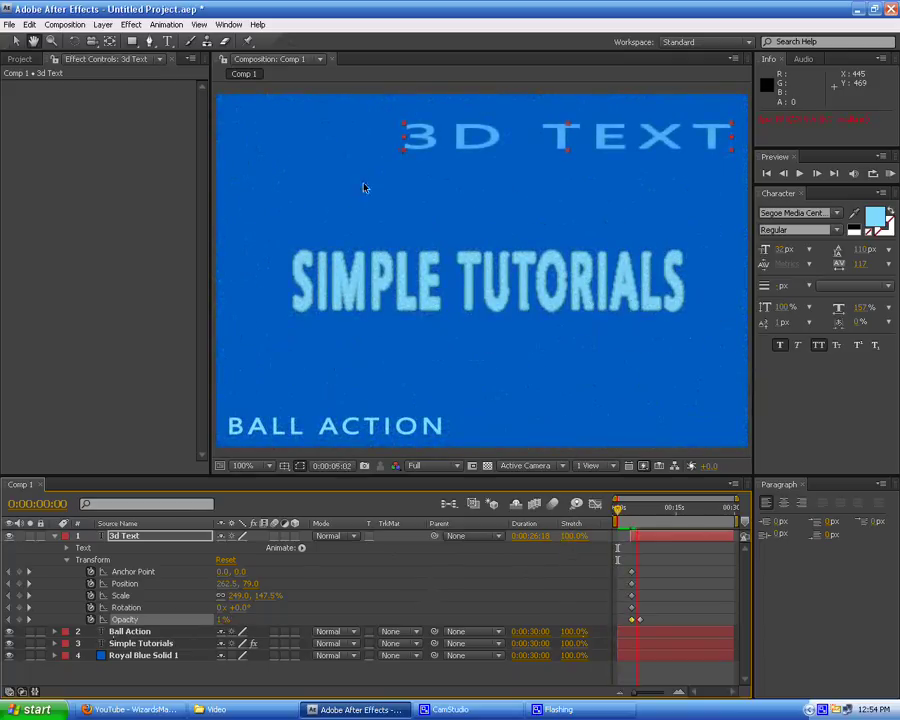
Drag 3D TEXT down-left to add a Position keyframe, preview, then select Simple Tutorials
{"action": "left_click", "coordinate": [16, 41]}
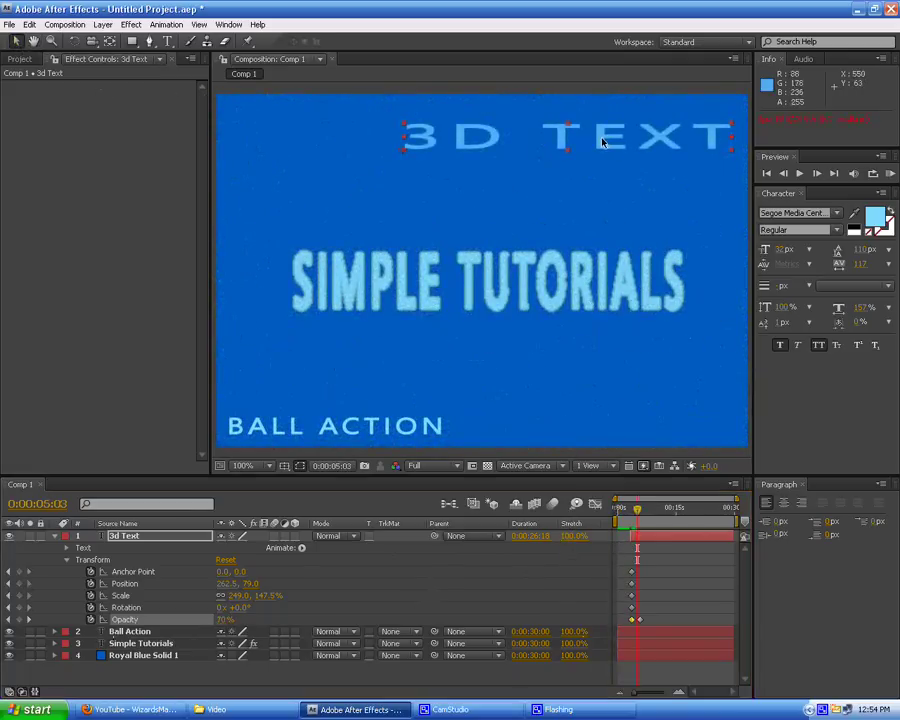
{"action": "mouse_move", "coordinate": [595, 141]}
{"action": "left_mouse_down"}
{"action": "mouse_move", "coordinate": [537, 186]}
{"action": "mouse_move", "coordinate": [527, 175]}
{"action": "left_mouse_up"}
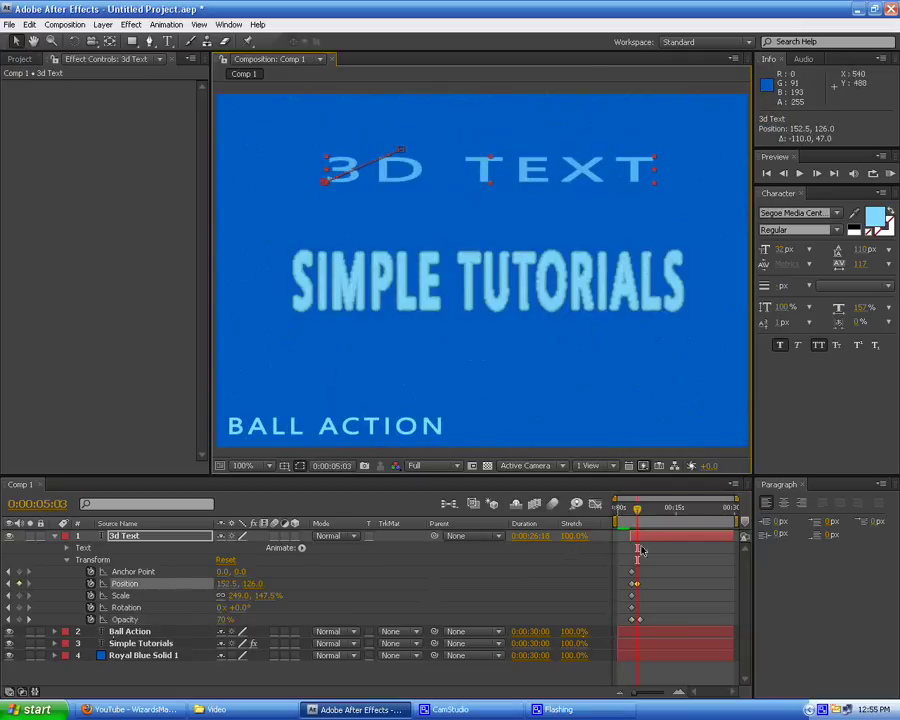
{"action": "left_click_drag", "start_coordinate": [636, 514], "coordinate": [619, 510]}
{"action": "key", "text": "KP_0"}
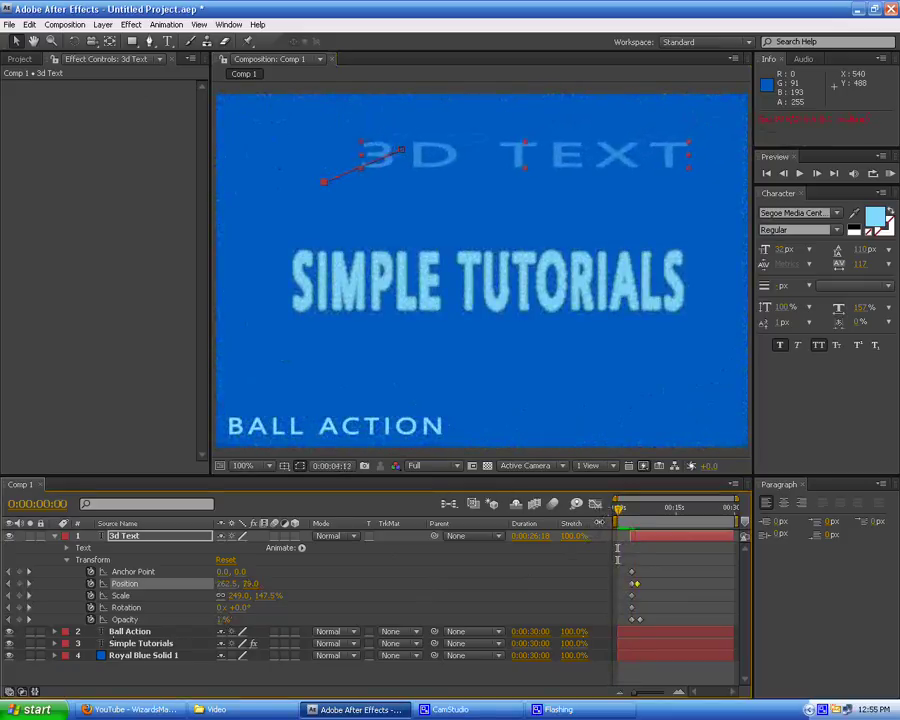
{"action": "key", "text": "space"}
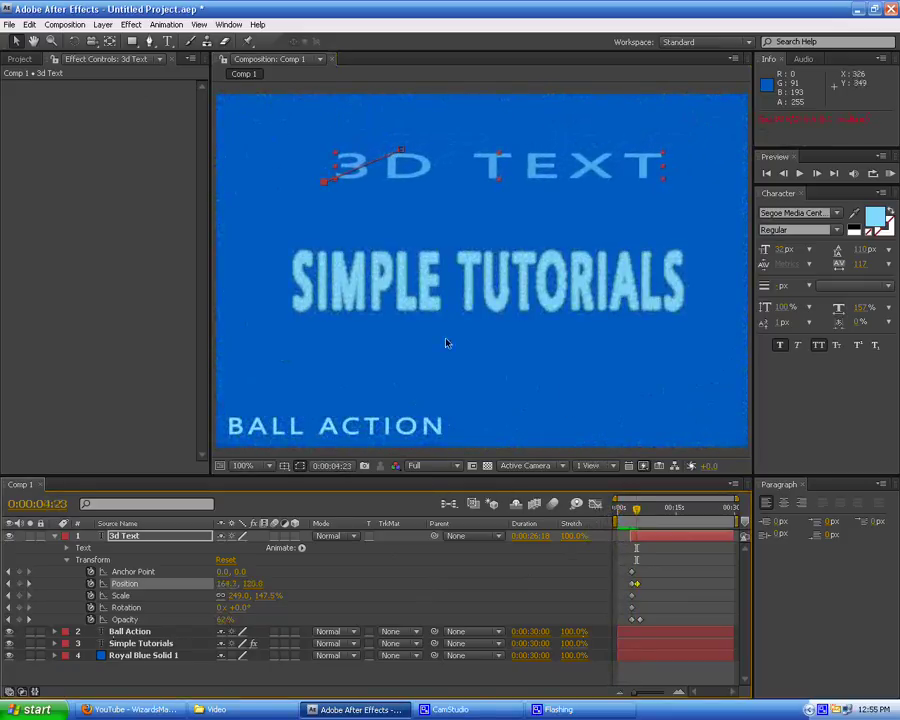
{"action": "left_click", "coordinate": [145, 643]}
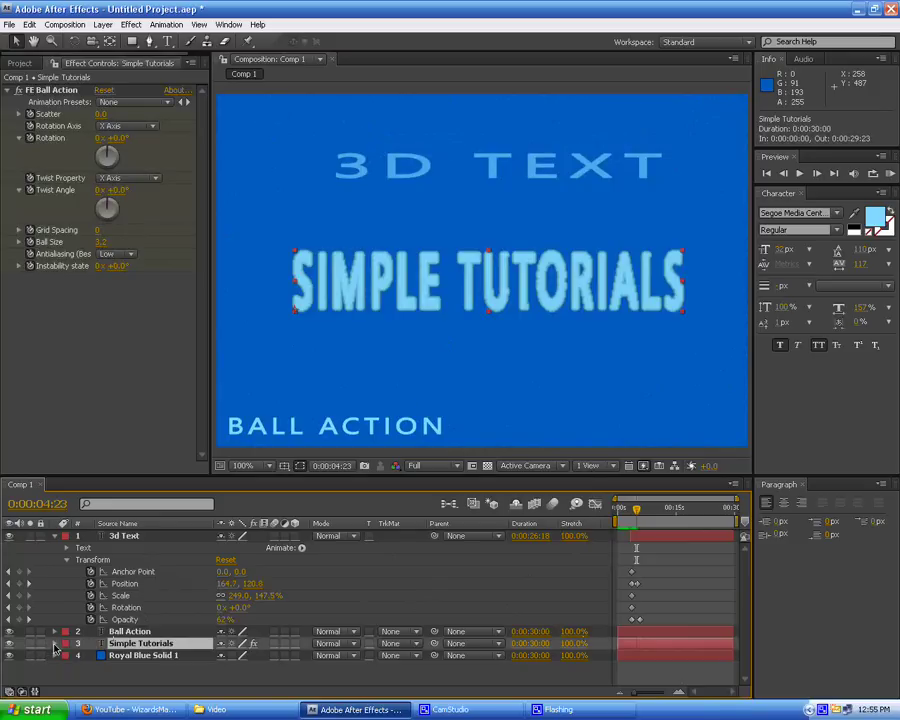
Move the time back to about 0:00:03:06 and re-enter the Ball Action Rotation value
{"action": "left_click_drag", "start_coordinate": [637, 512], "coordinate": [628, 510]}
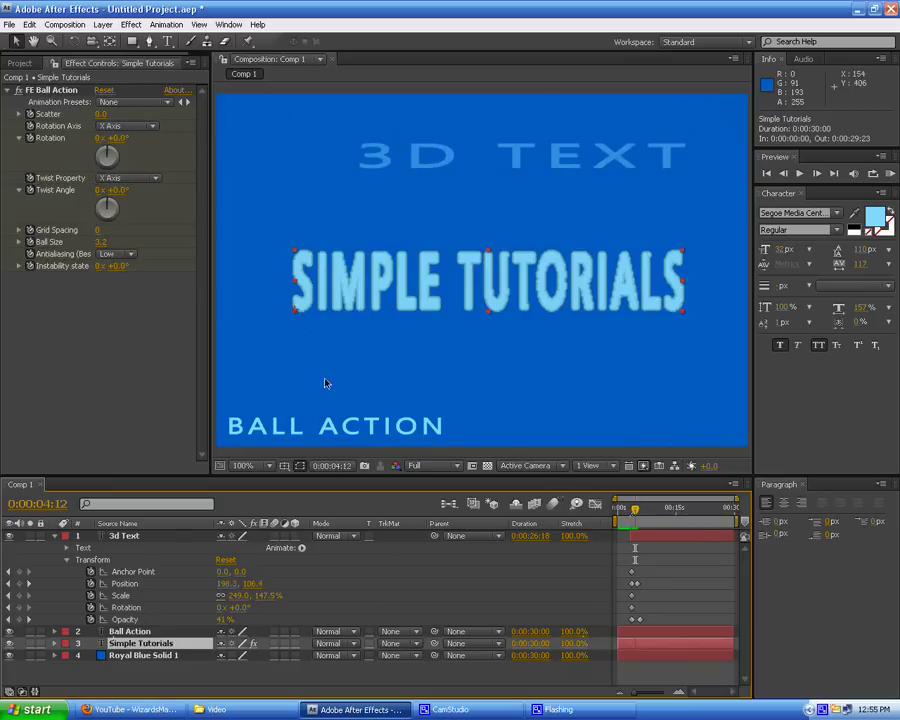
{"action": "left_click_drag", "start_coordinate": [637, 512], "coordinate": [633, 513]}
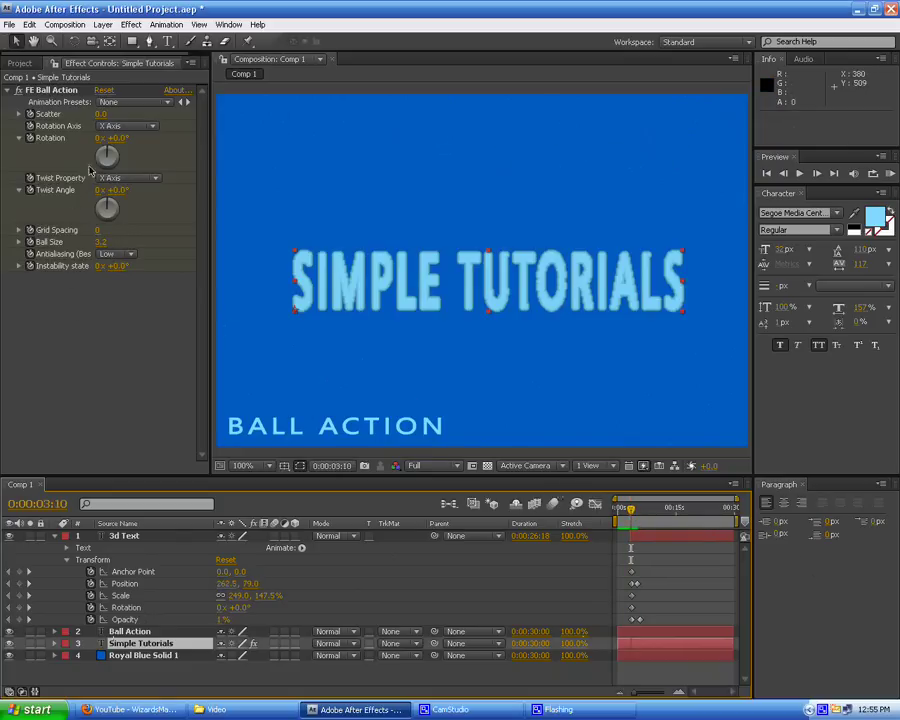
{"action": "left_click", "coordinate": [118, 139]}
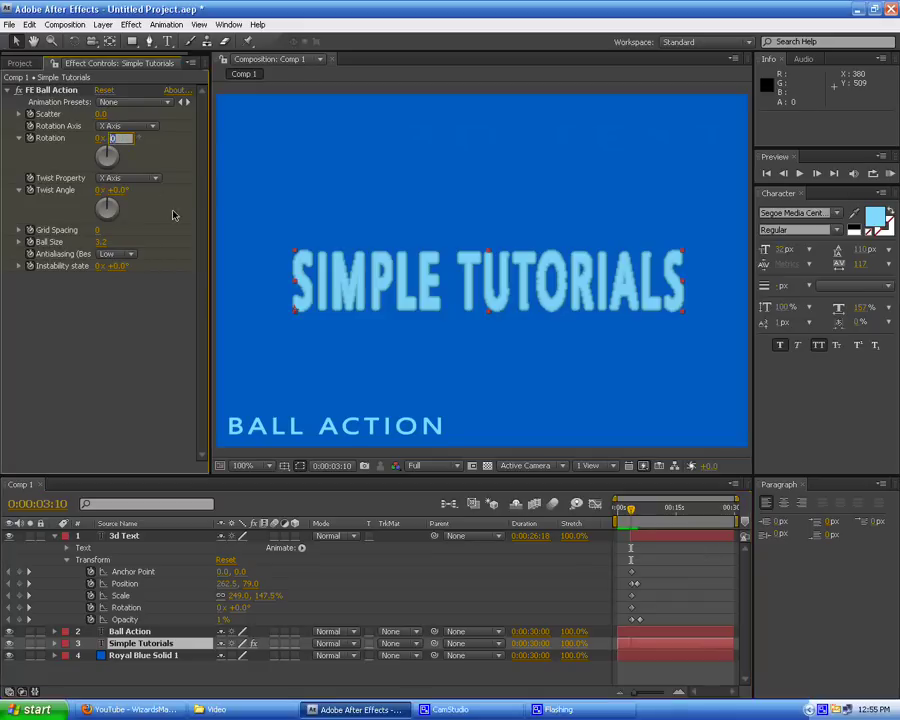
{"action": "type", "text": "1"}
{"action": "key", "text": "Return"}
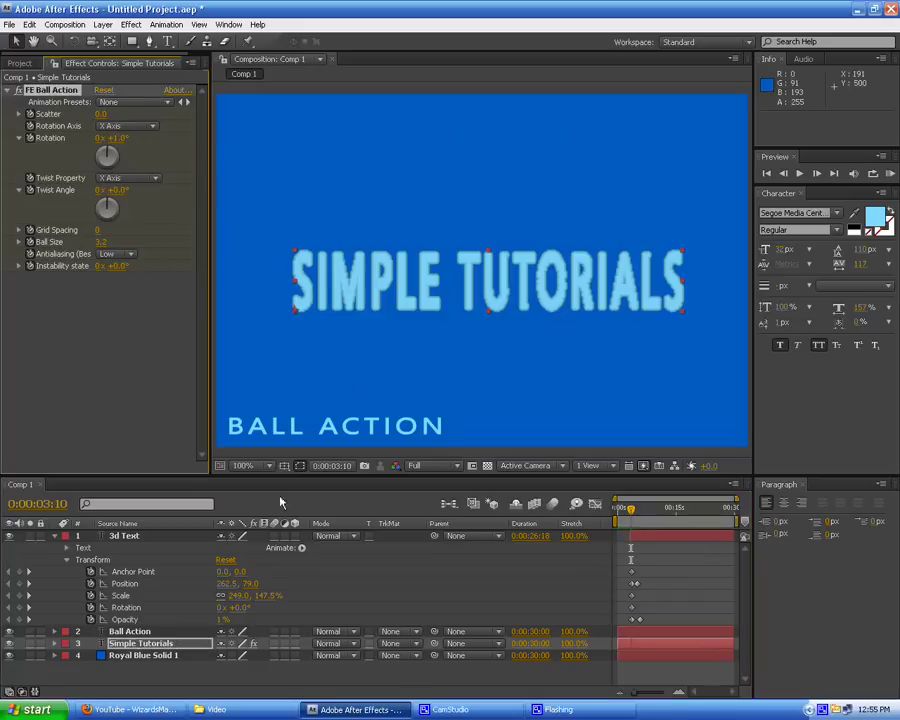
{"action": "key", "text": "Page_Down"}
{"action": "key", "text": "Page_Down"}
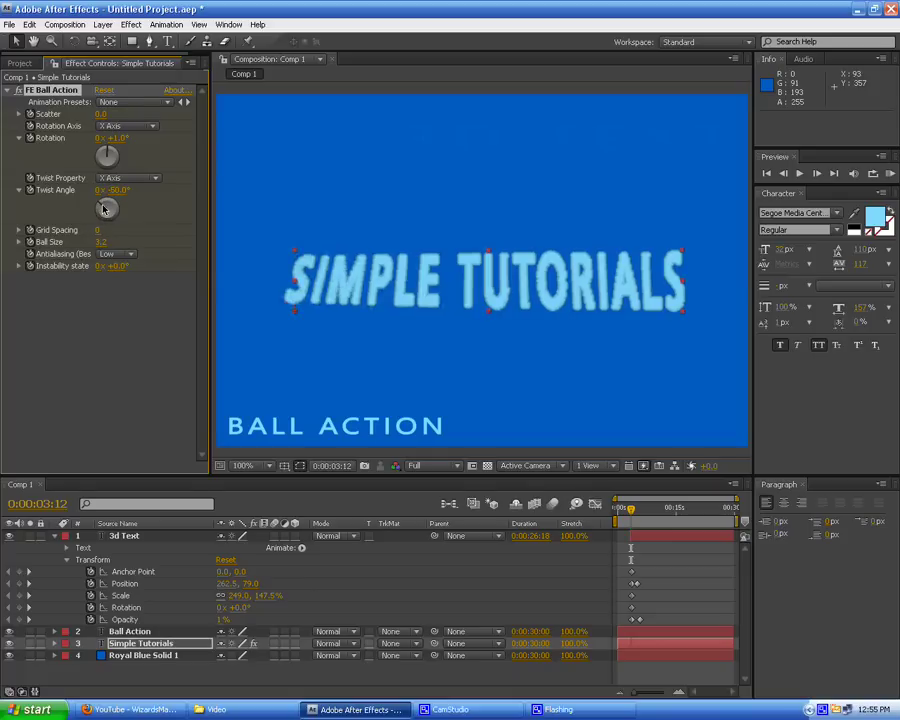
Try a -136° Twist Angle, reset it to 0°, and turn Rotation to about +319°
{"action": "left_click_drag", "start_coordinate": [103, 208], "coordinate": [103, 216]}
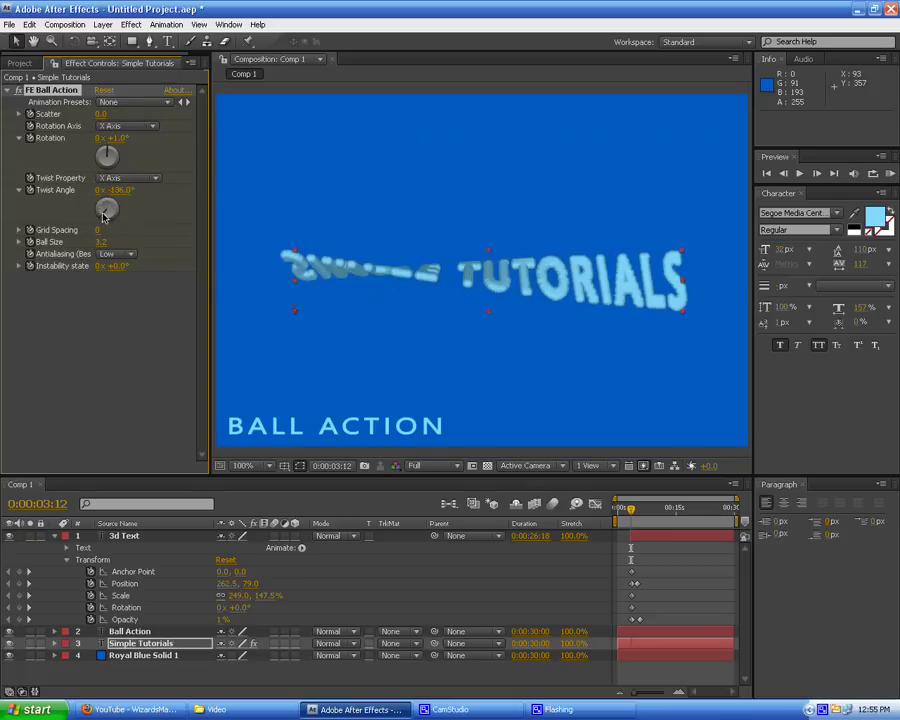
{"action": "left_click_drag", "start_coordinate": [110, 171], "coordinate": [112, 172]}
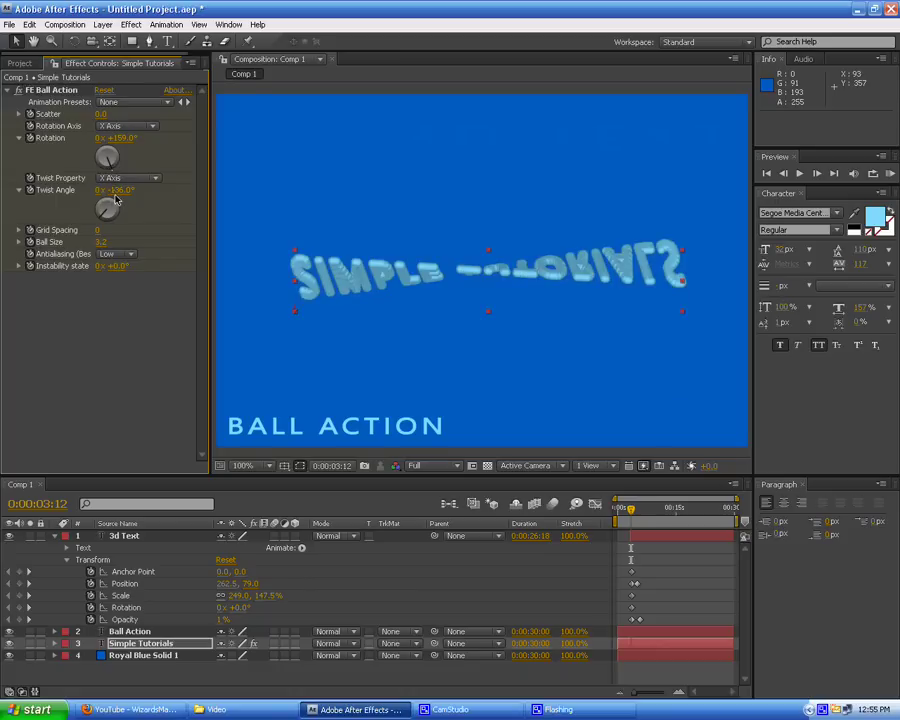
{"action": "left_click", "coordinate": [120, 190]}
{"action": "type", "text": "+0"}
{"action": "key", "text": "Return"}
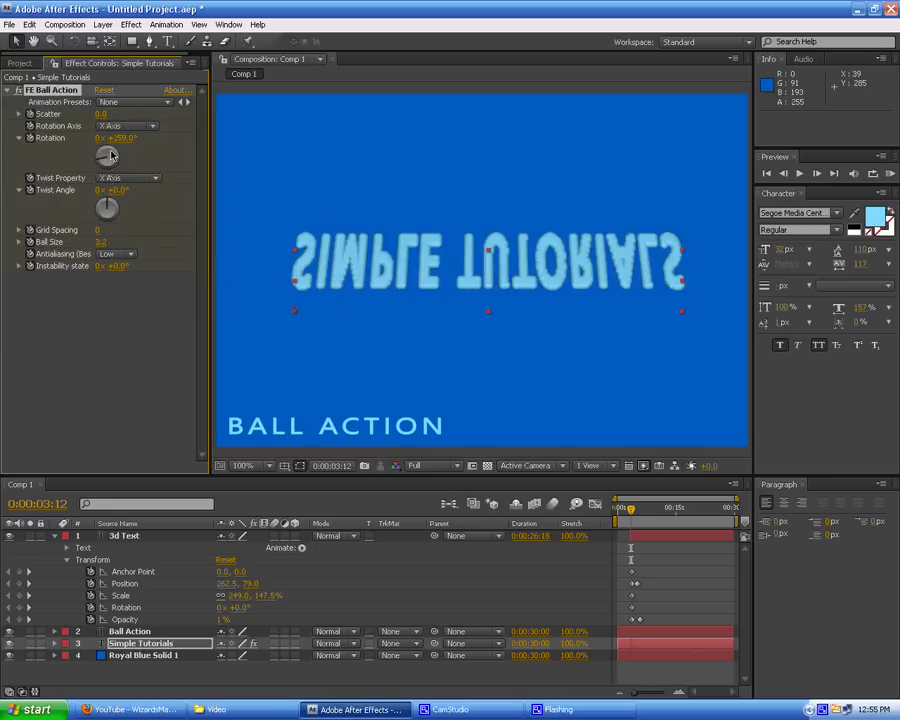
{"action": "left_click_drag", "start_coordinate": [96, 163], "coordinate": [107, 156]}
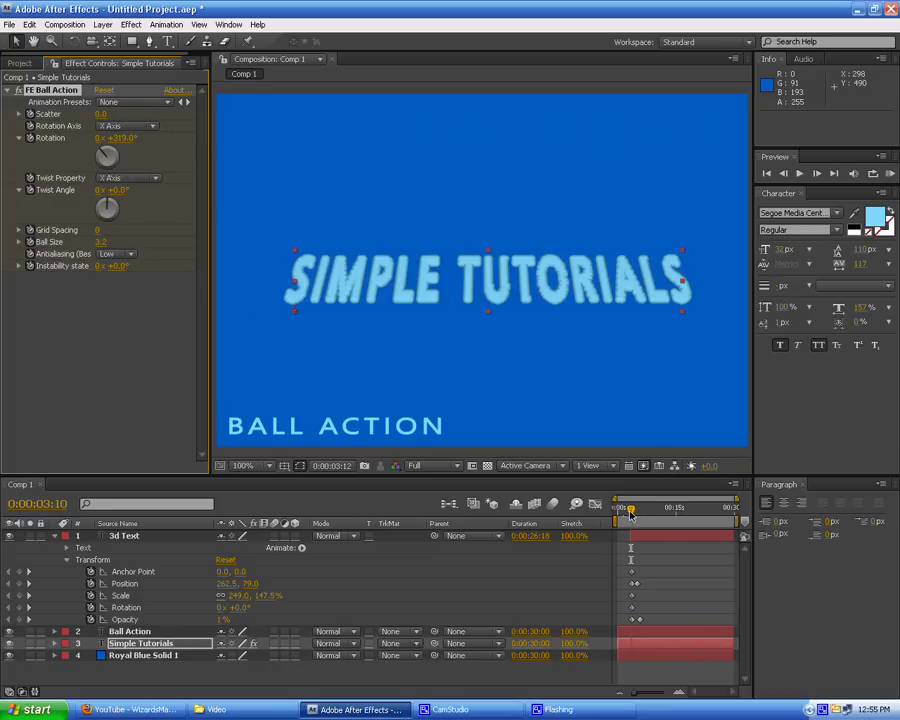
{"action": "left_click_drag", "start_coordinate": [630, 515], "coordinate": [603, 517]}
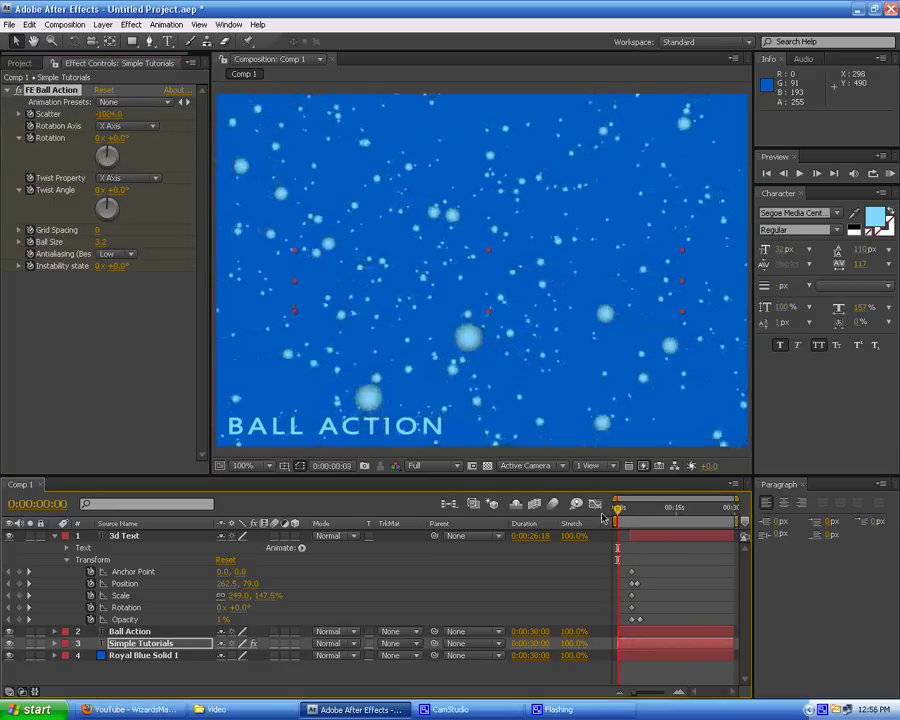
{"action": "key", "text": "space"}
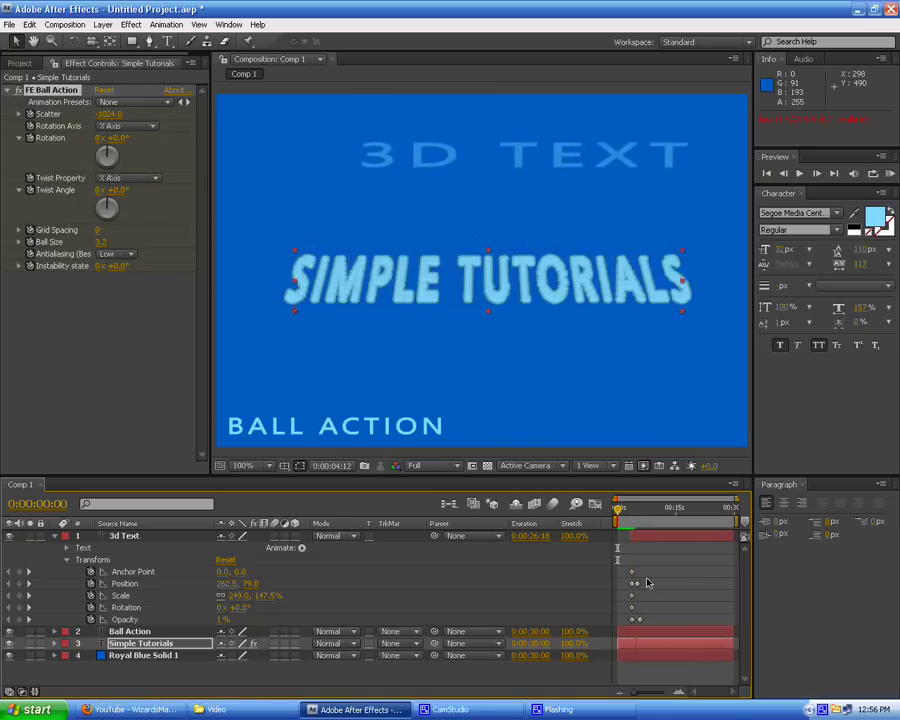
{"action": "left_click", "coordinate": [631, 527]}
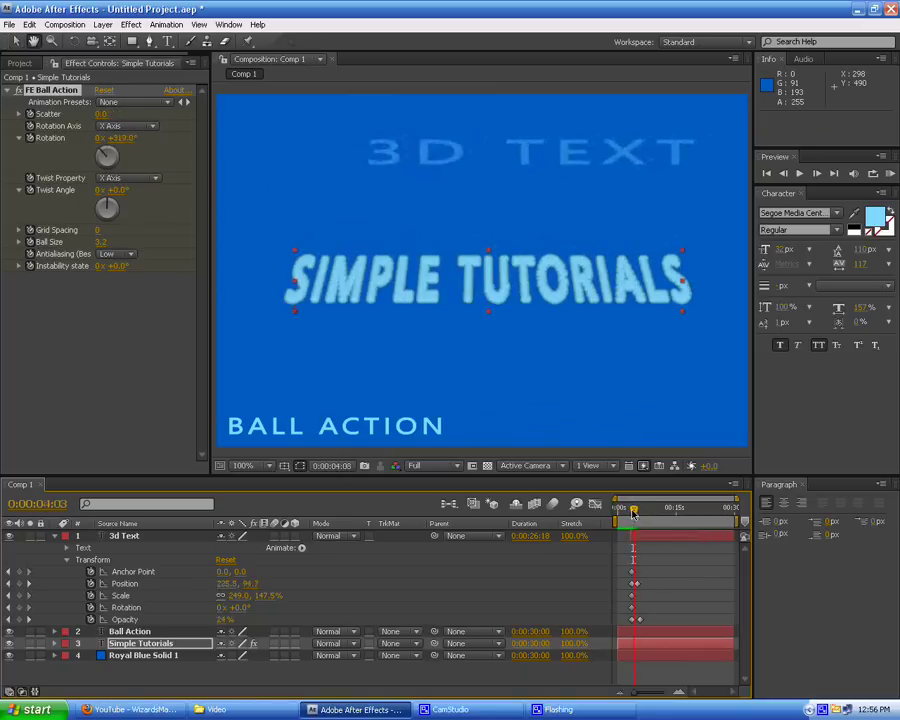
{"action": "left_click", "coordinate": [628, 514]}
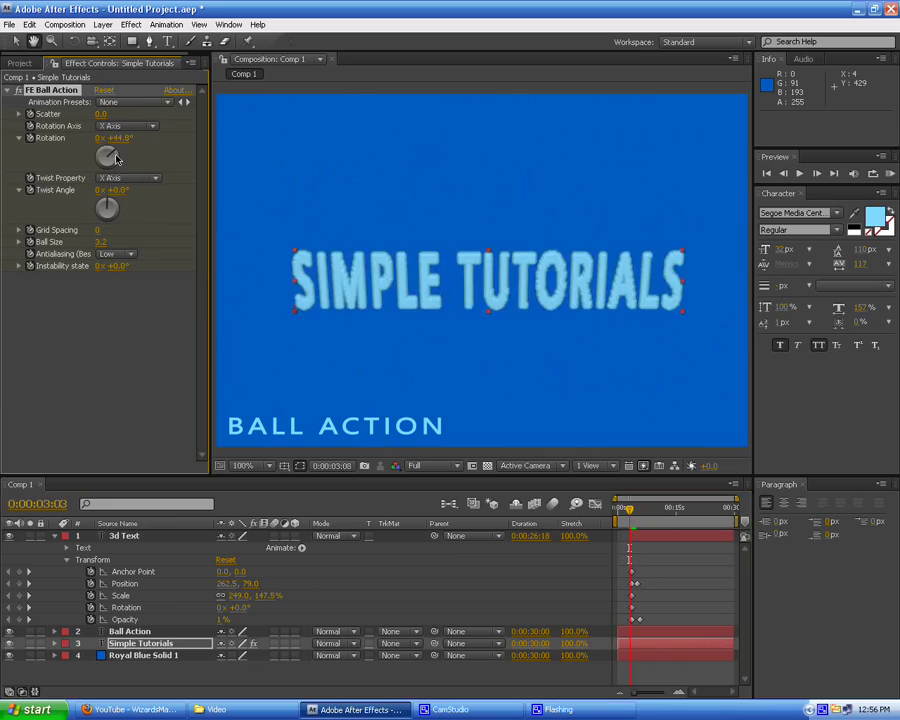
{"action": "left_click", "coordinate": [626, 509]}
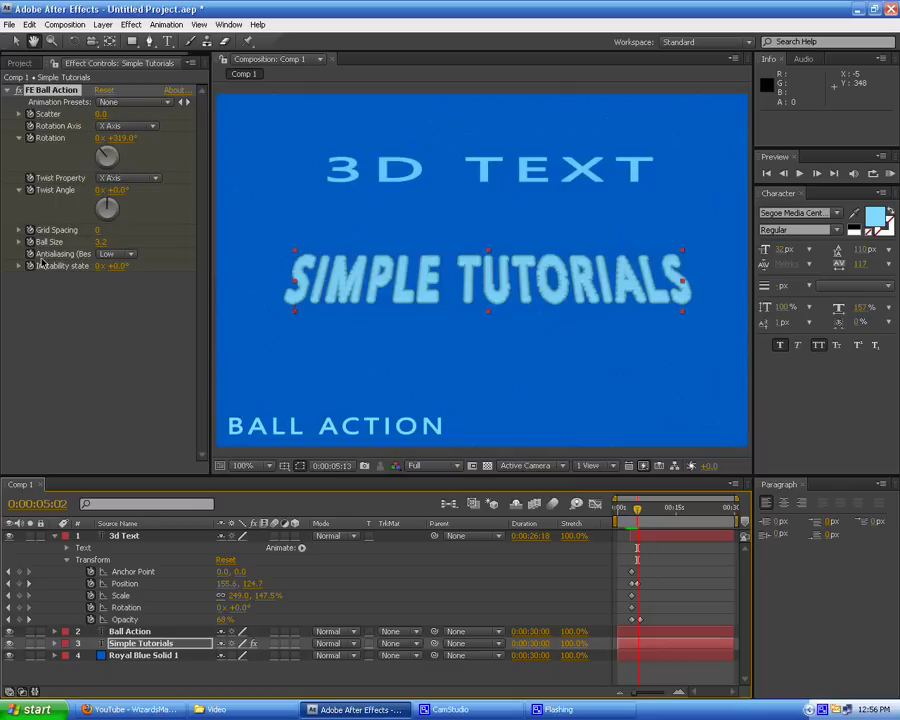
{"action": "left_click", "coordinate": [655, 515]}
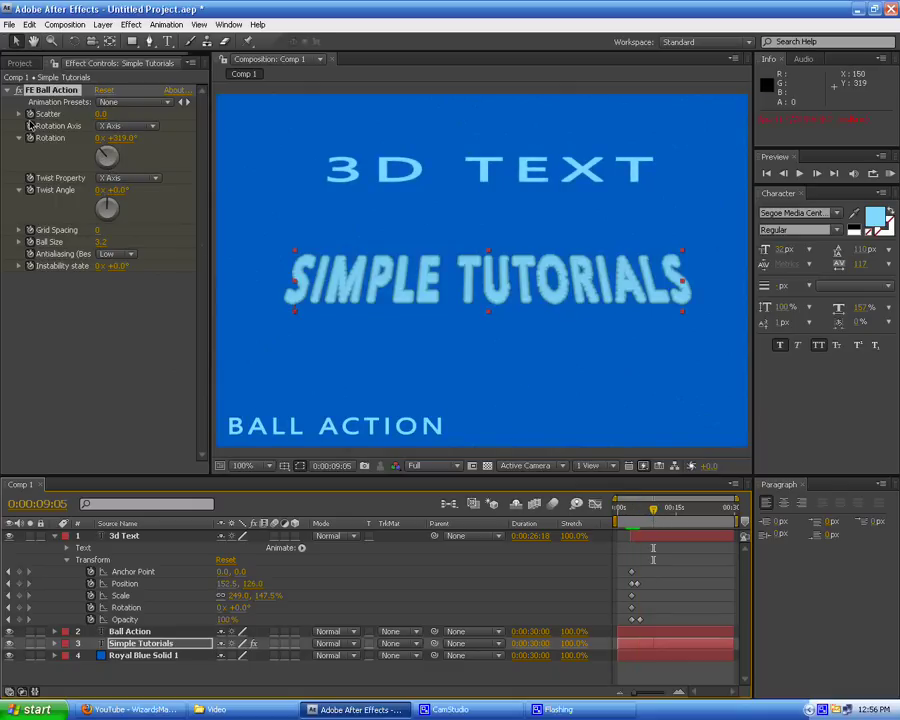